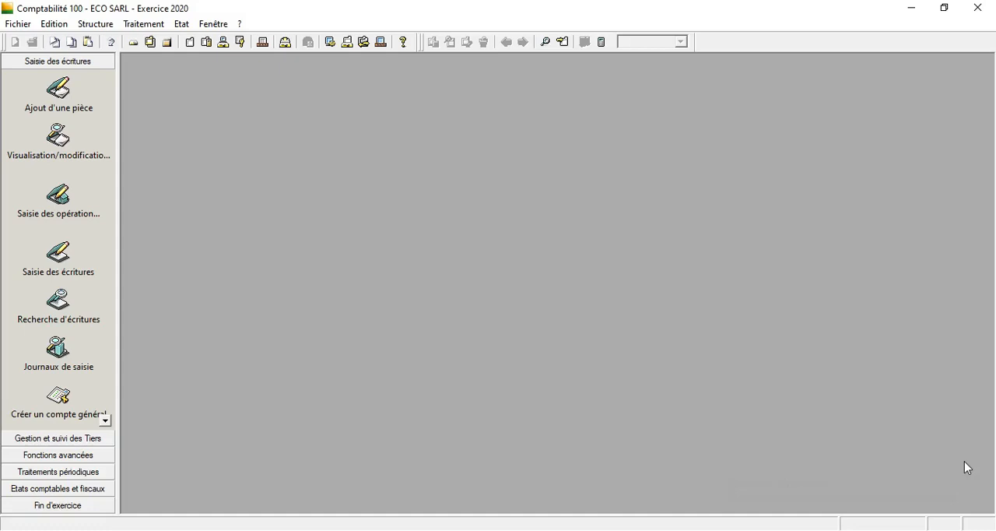
# Start creating a new journal code in the journal codes list, with the journal type Général.
pyautogui.click(96, 24)
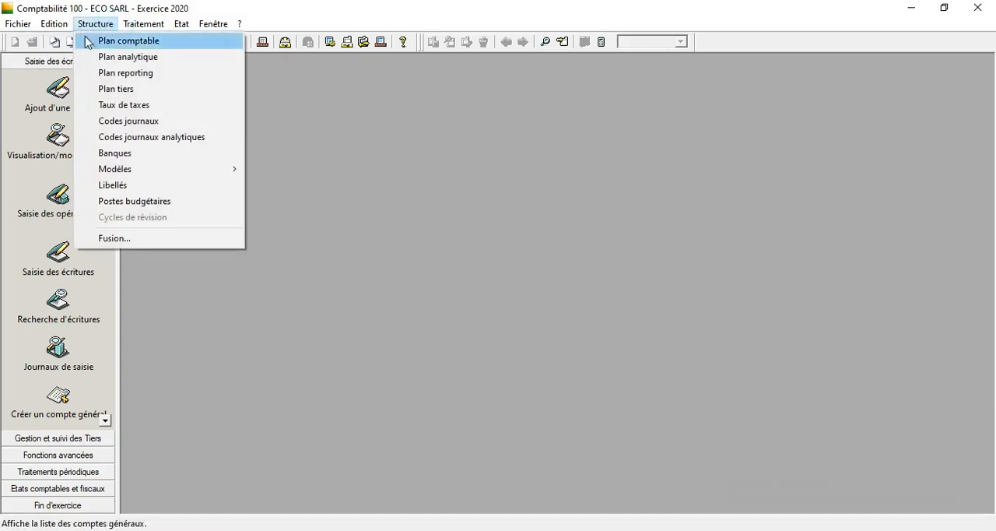
pyautogui.click(131, 121)
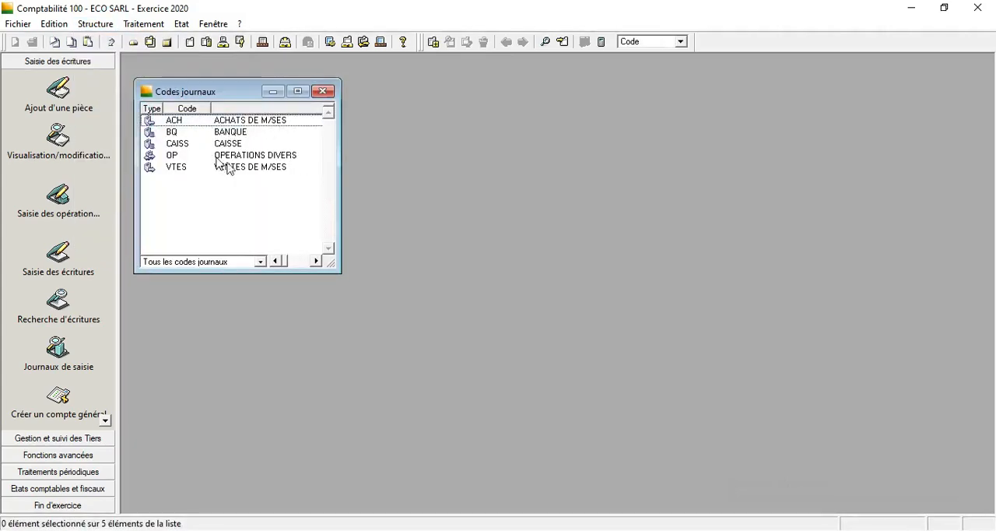
pyautogui.rightClick(234, 213)
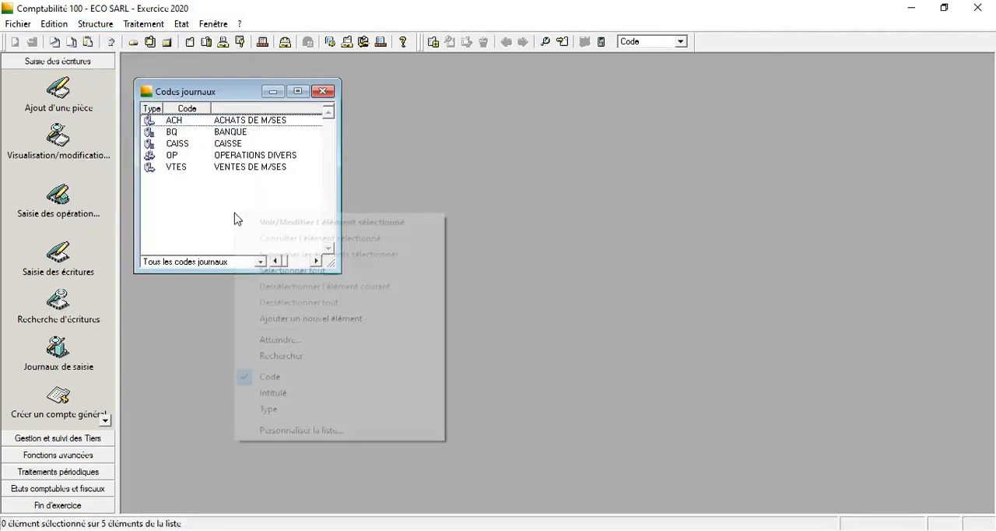
pyautogui.click(303, 319)
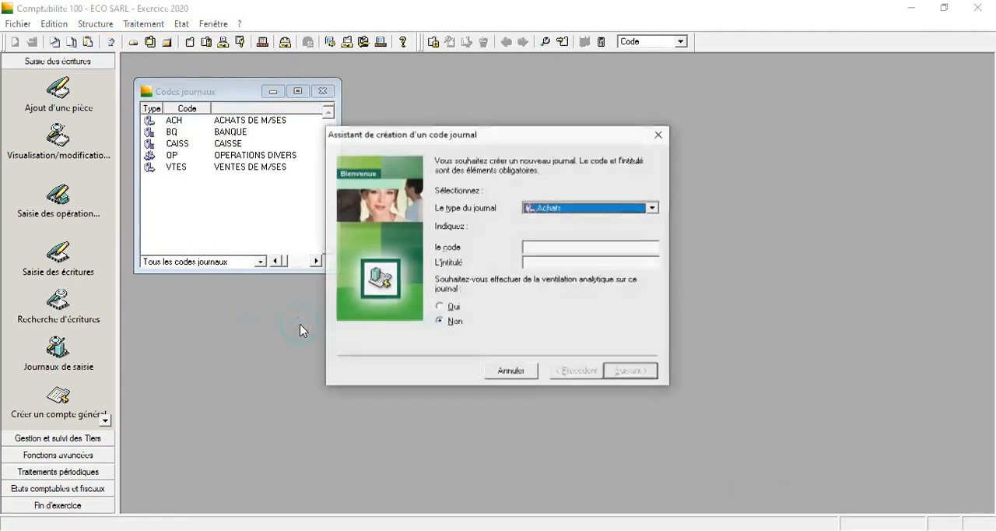
pyautogui.click(653, 208)
pyautogui.click(590, 242)
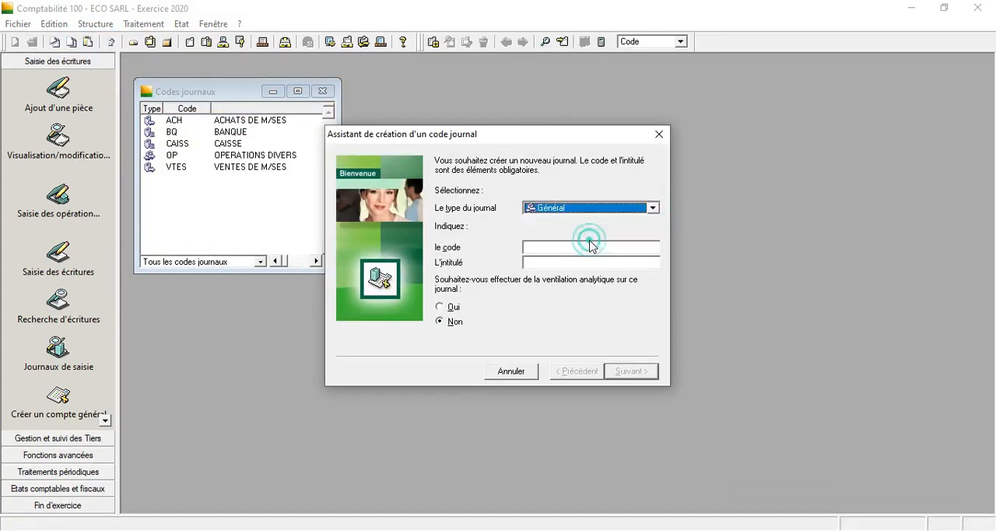
# Create the journal with code AN and title A NOUVEAU, without analytical allocation, and close the journal codes list.
pyautogui.click(584, 248)
pyautogui.write('AN')
pyautogui.click(584, 261)
pyautogui.write('A NOUVEAU')
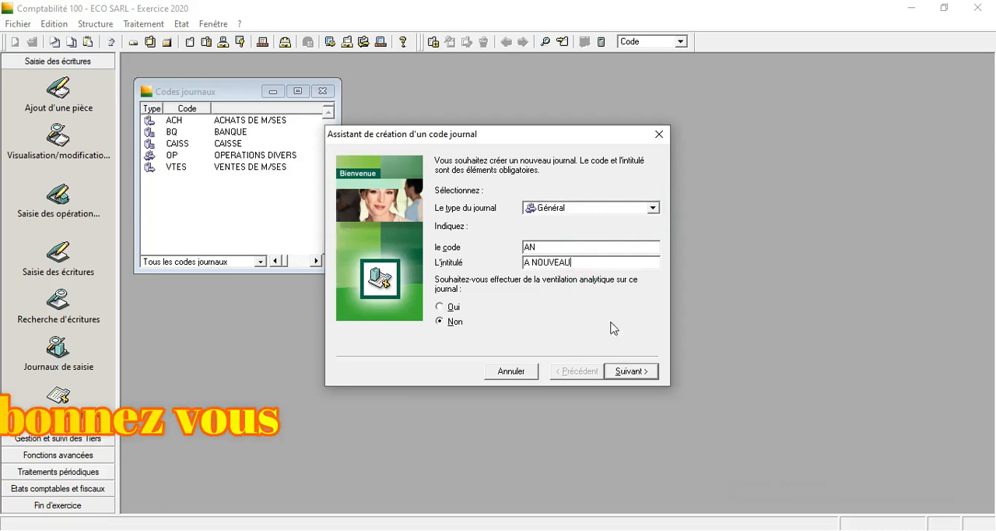
pyautogui.click(617, 372)
pyautogui.click(627, 372)
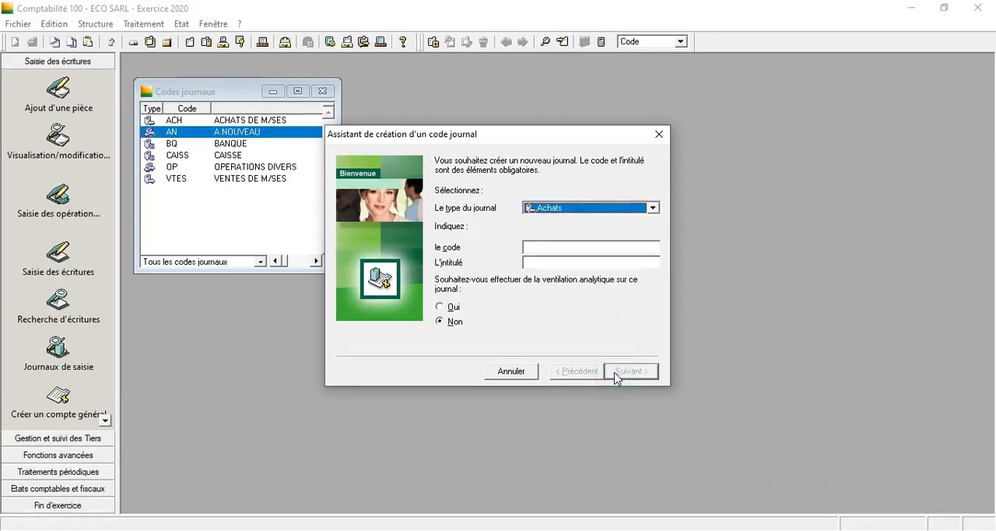
pyautogui.click(659, 137)
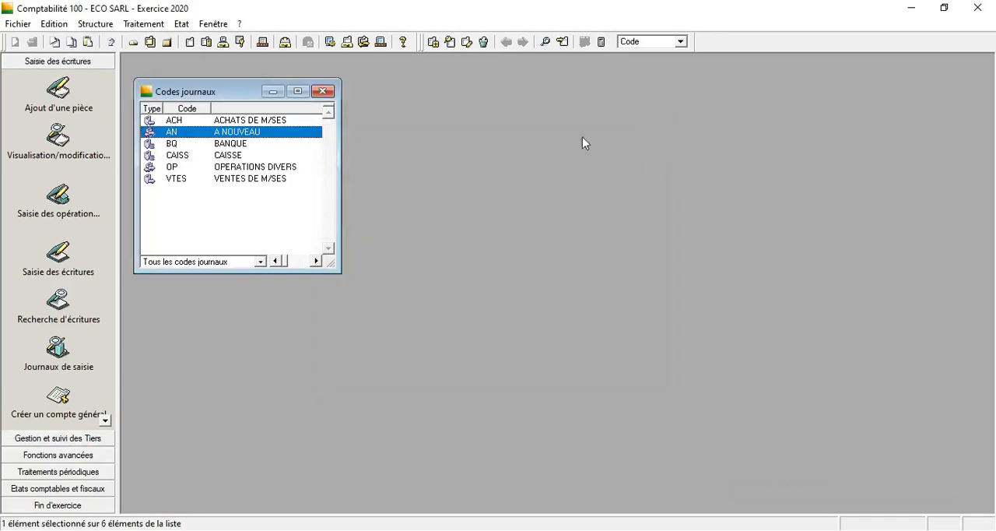
pyautogui.click(321, 92)
# Display the list of entry journals at full size, sorted by code.
pyautogui.click(144, 25)
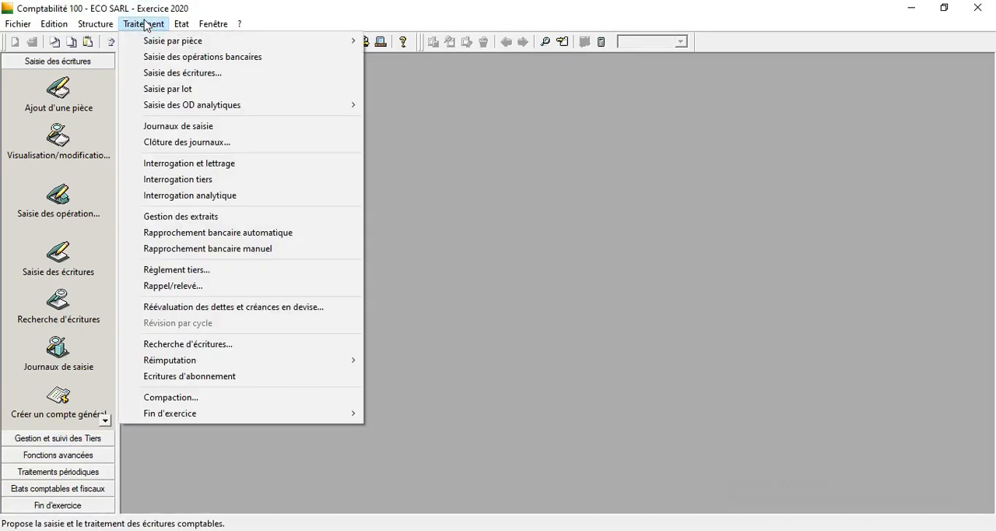
pyautogui.click(191, 125)
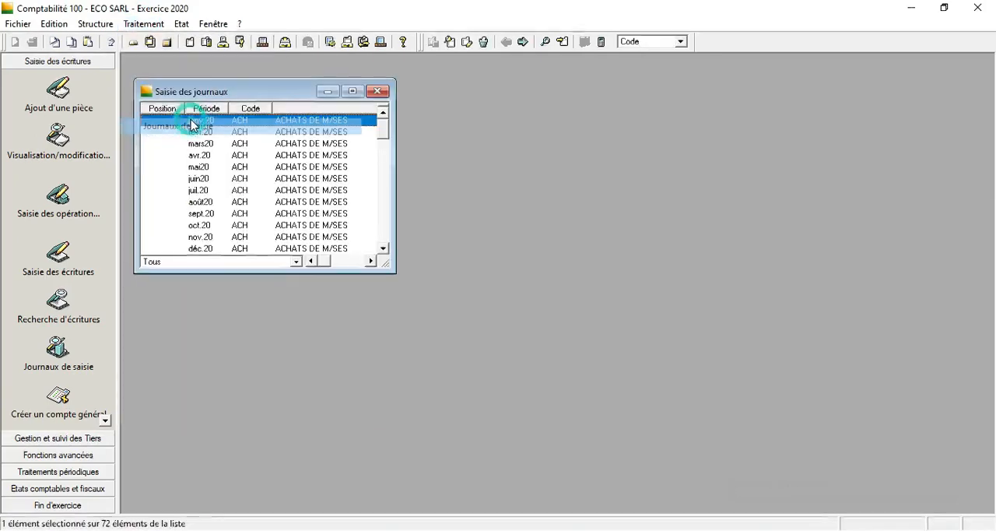
pyautogui.click(354, 92)
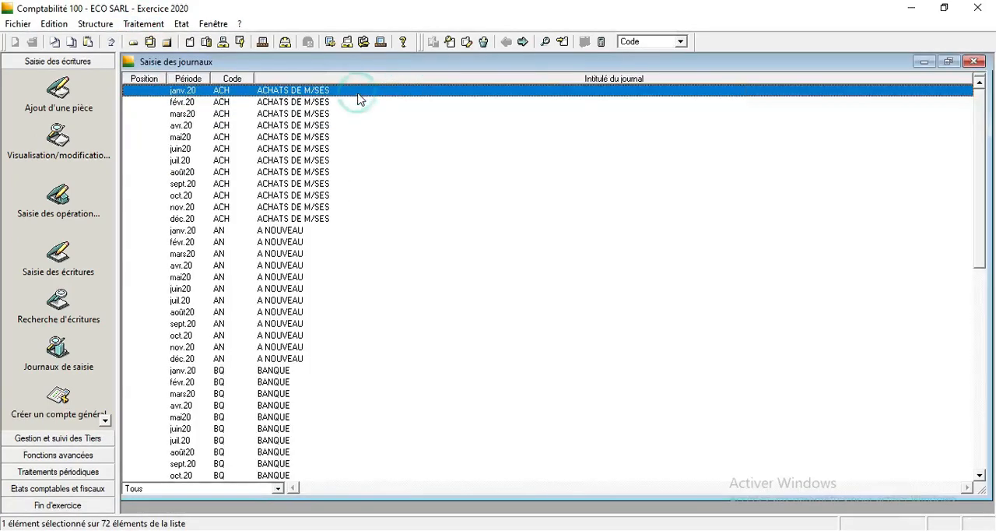
pyautogui.rightClick(561, 188)
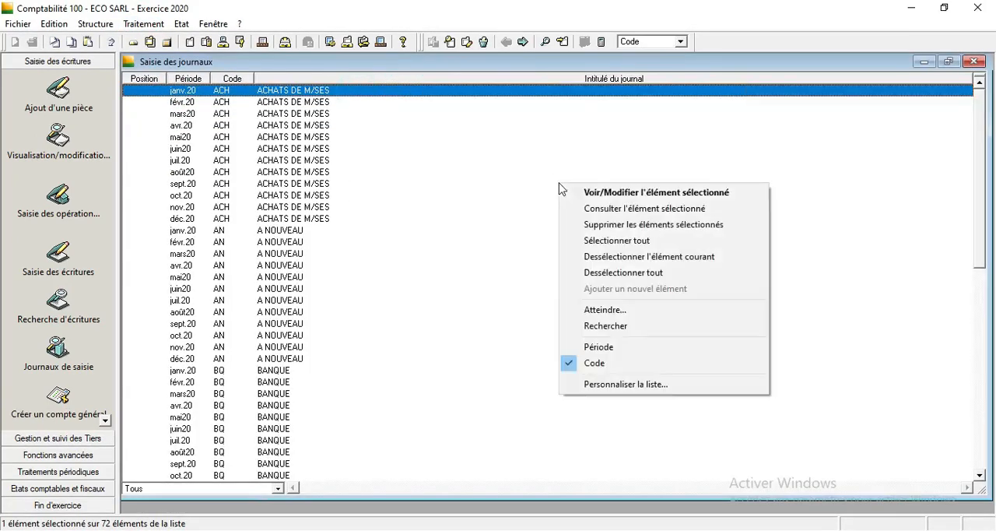
pyautogui.click(631, 375)
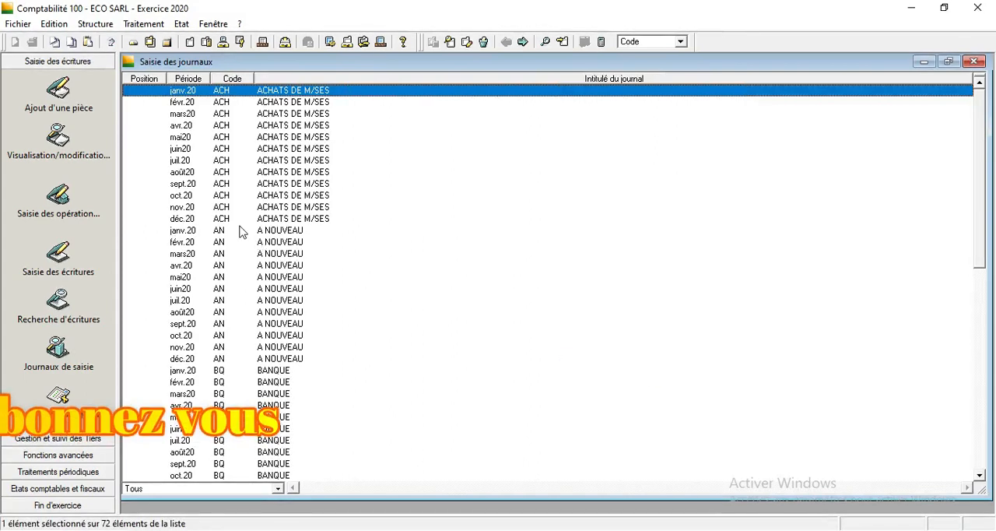
# Open the A NOUVEAU journal for January 2020 at full size and begin an entry line for day 1, document number 1.
pyautogui.click(198, 232)
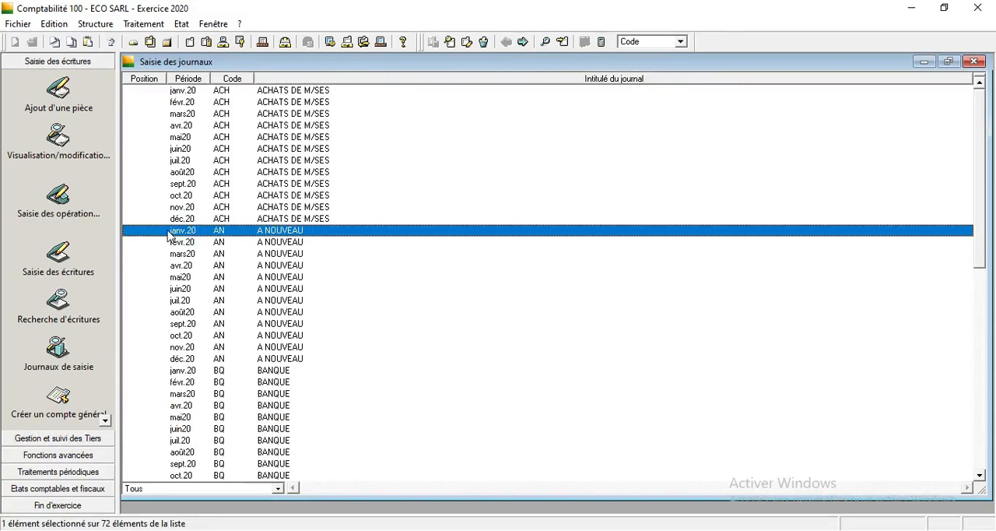
pyautogui.doubleClick(169, 233)
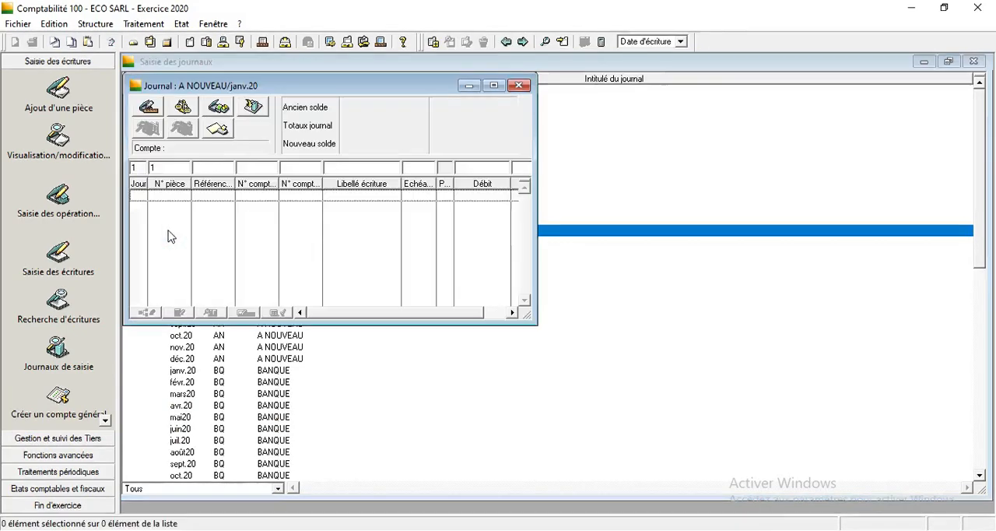
pyautogui.click(494, 85)
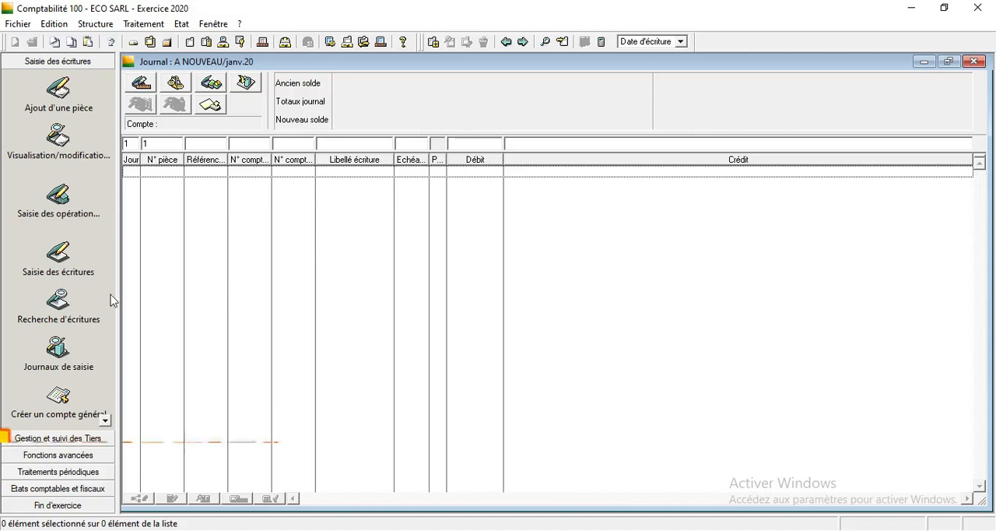
pyautogui.click(139, 147)
pyautogui.press('Tab')
pyautogui.press('Tab')
pyautogui.press('Tab')
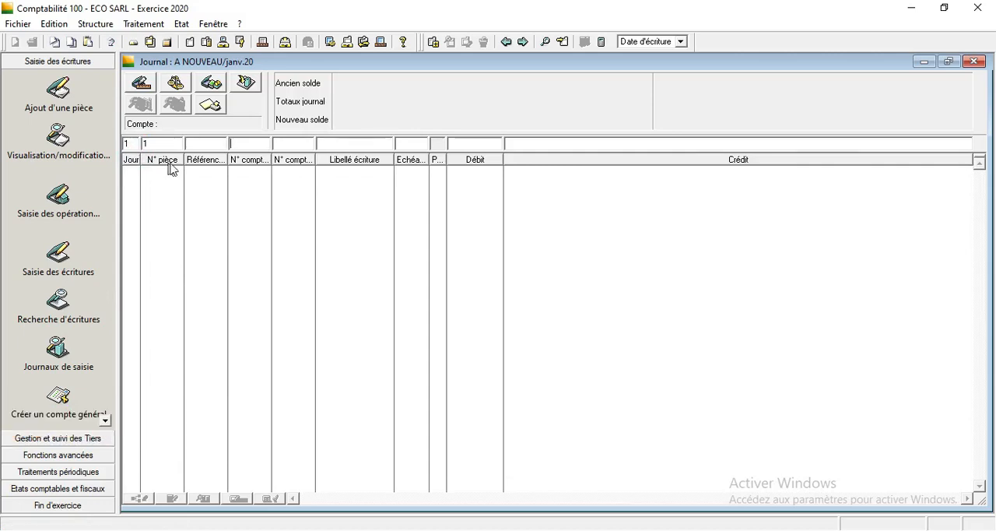
# Narrow the reference, second account number and due date columns, and widen the Débit column.
pyautogui.moveTo(225, 158); pyautogui.dragTo(191, 160)
pyautogui.moveTo(288, 159)
pyautogui.mouseDown()
pyautogui.moveTo(254, 158)
pyautogui.moveTo(283, 154)
pyautogui.mouseUp()
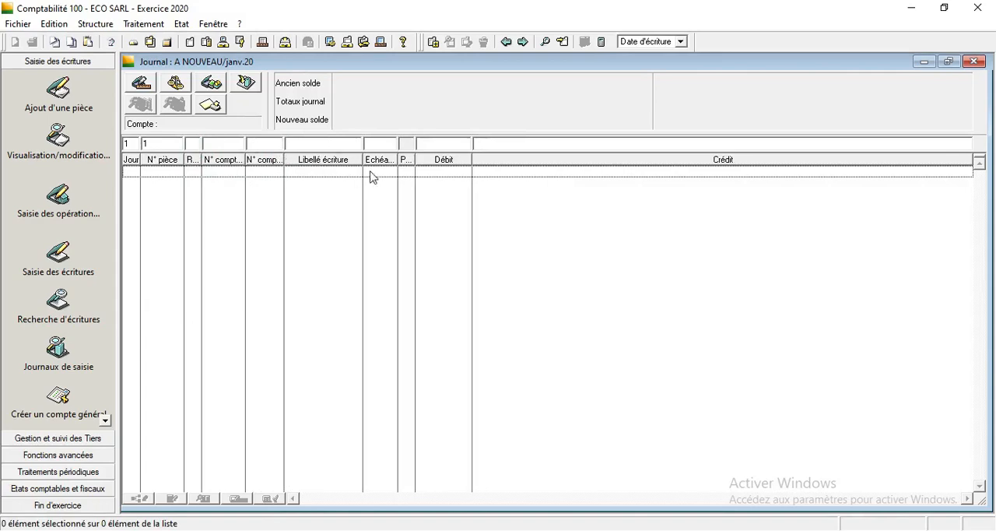
pyautogui.moveTo(363, 159)
pyautogui.mouseDown()
pyautogui.moveTo(351, 160)
pyautogui.moveTo(399, 160)
pyautogui.moveTo(373, 160)
pyautogui.moveTo(382, 160)
pyautogui.mouseUp()
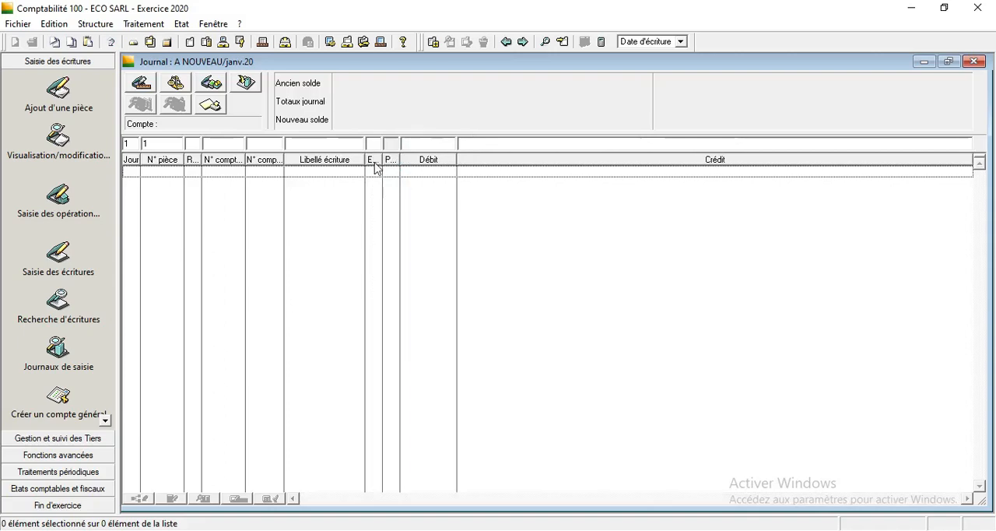
pyautogui.click(458, 158)
pyautogui.moveTo(457, 160); pyautogui.dragTo(547, 163)
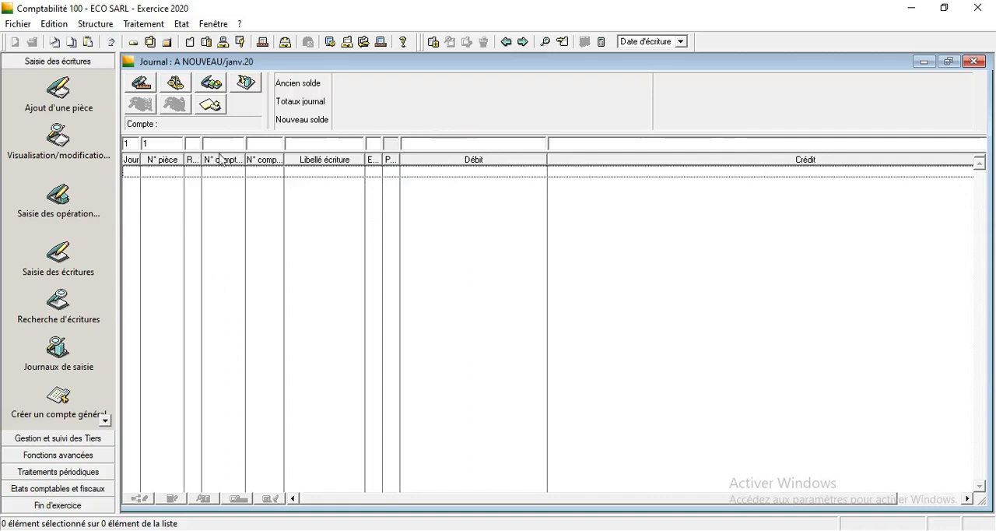
# Record the opening balance of account 111100 (Capital social) with the label A NOUVEAU and a credit of 3.000.000.
pyautogui.click(169, 145)
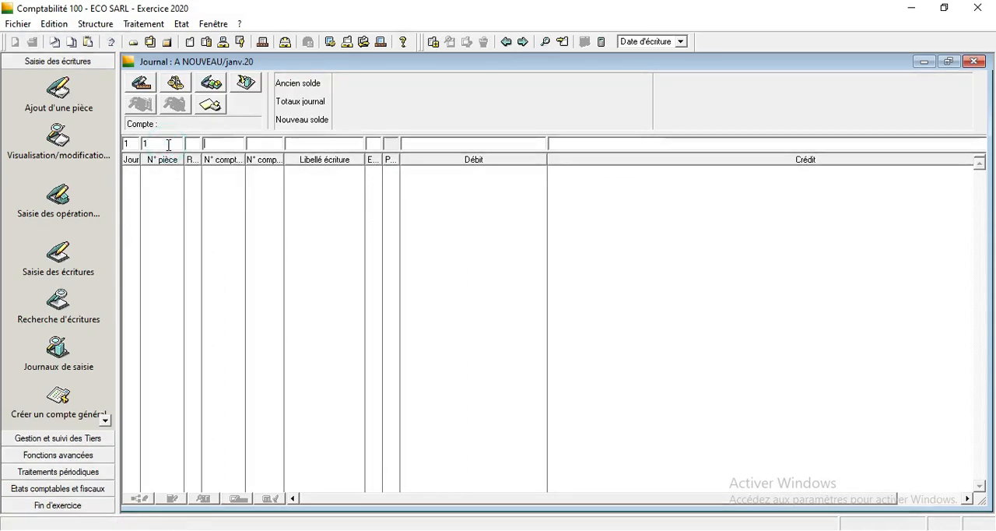
pyautogui.write('111100')
pyautogui.press('Tab')
pyautogui.write('A NOUVEAU')
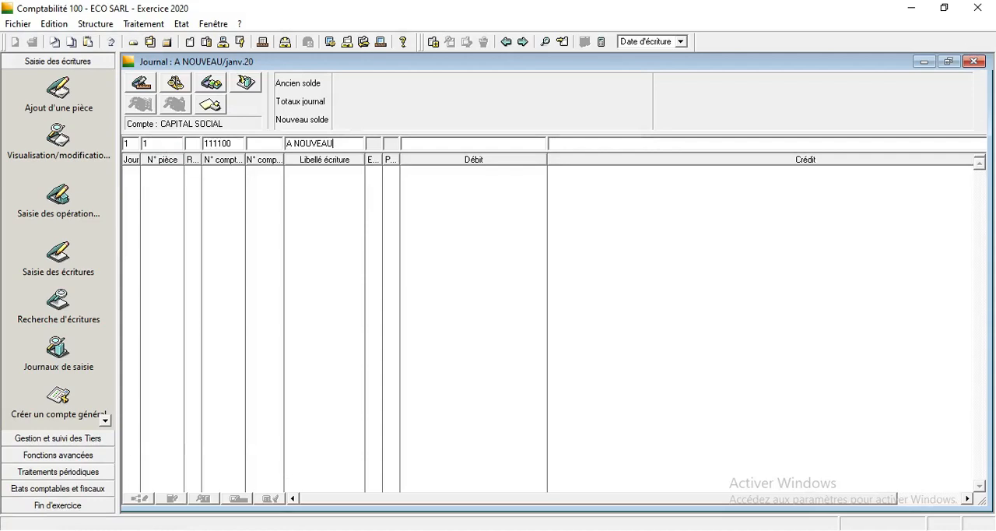
pyautogui.press('Tab')
pyautogui.press('Tab')
pyautogui.write('3.0')
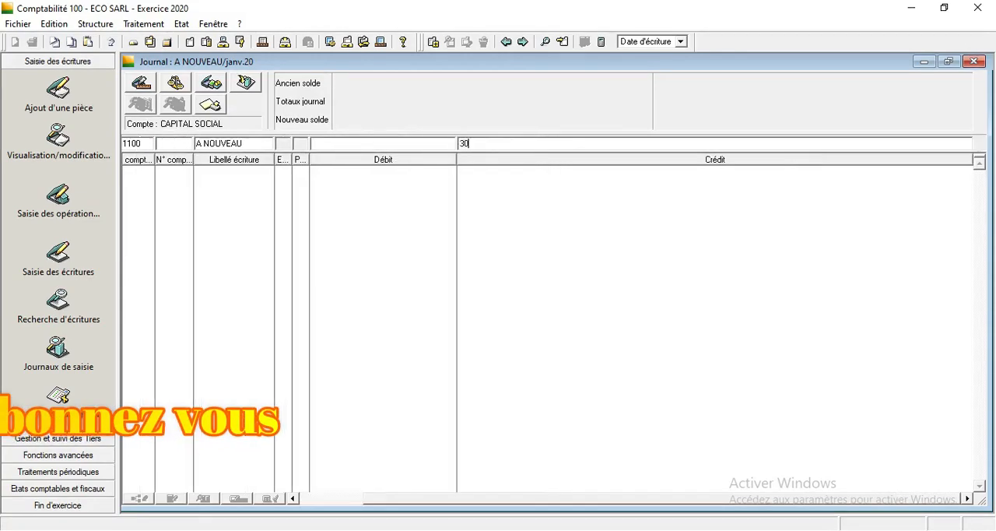
pyautogui.write('00.000')
pyautogui.press('Return')
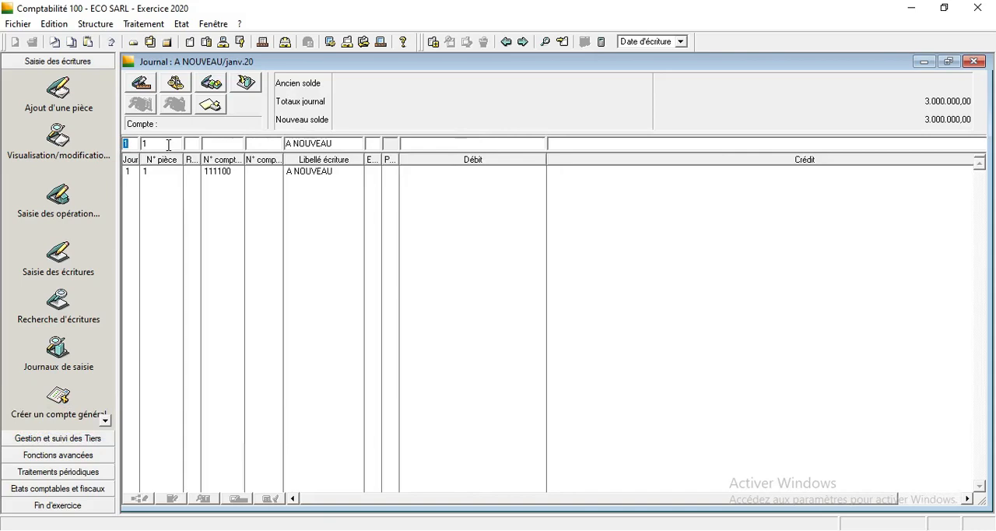
# Record a debit of 15.000 on account 211100 (Frais de constitution) with the label A NOUVEAU.
pyautogui.press('Tab')
pyautogui.press('Tab')
pyautogui.write('2')
pyautogui.press('Tab')
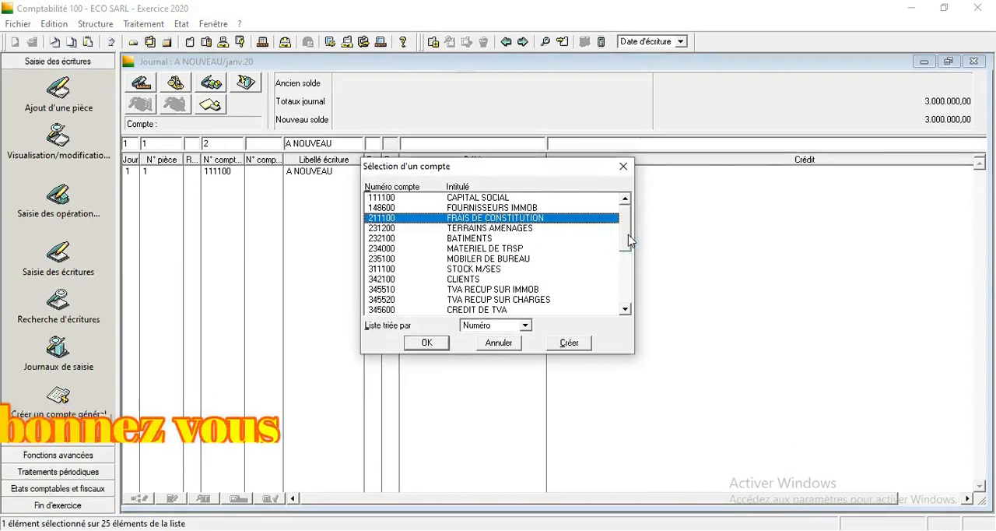
pyautogui.press('Return')
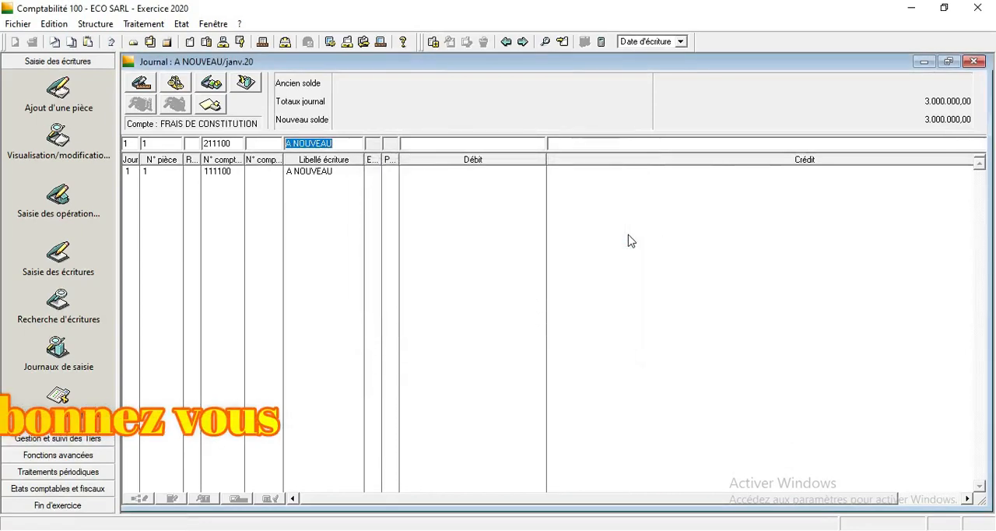
pyautogui.press('Return')
pyautogui.write('15000')
pyautogui.press('Return')
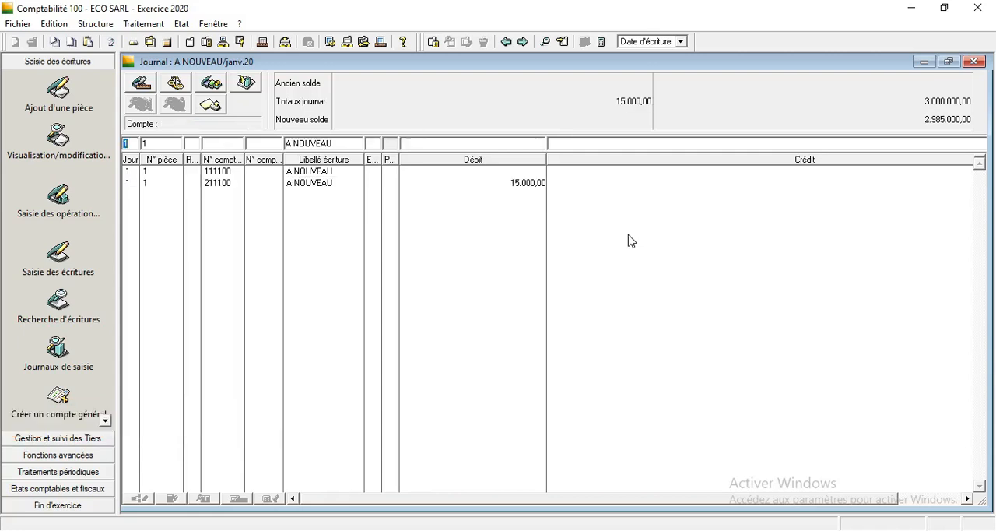
# Record a debit of 300.000 on account 231200 (Terrains aménagés) with the label A NOUVEAU.
pyautogui.press('Return')
pyautogui.press('Return')
pyautogui.write('2')
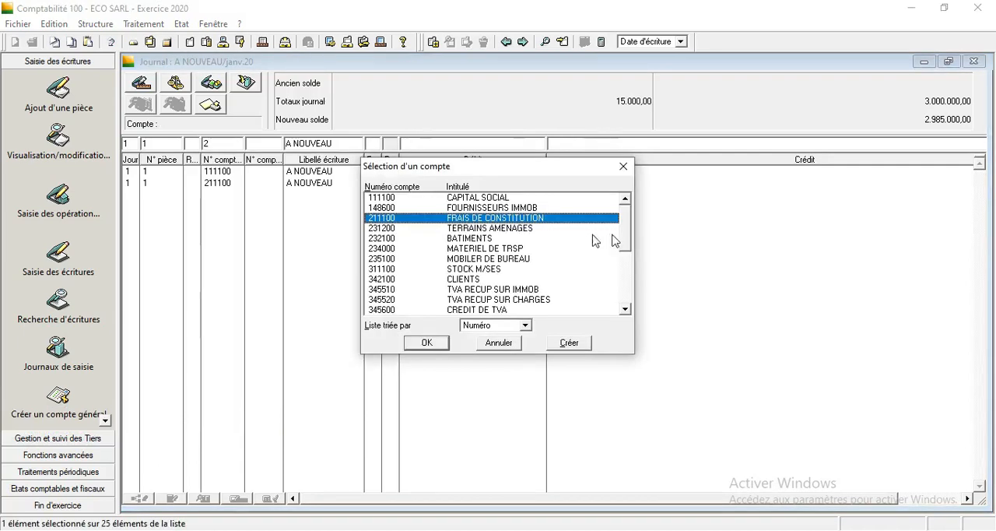
pyautogui.click(510, 229)
pyautogui.doubleClick(508, 228)
pyautogui.press('Return')
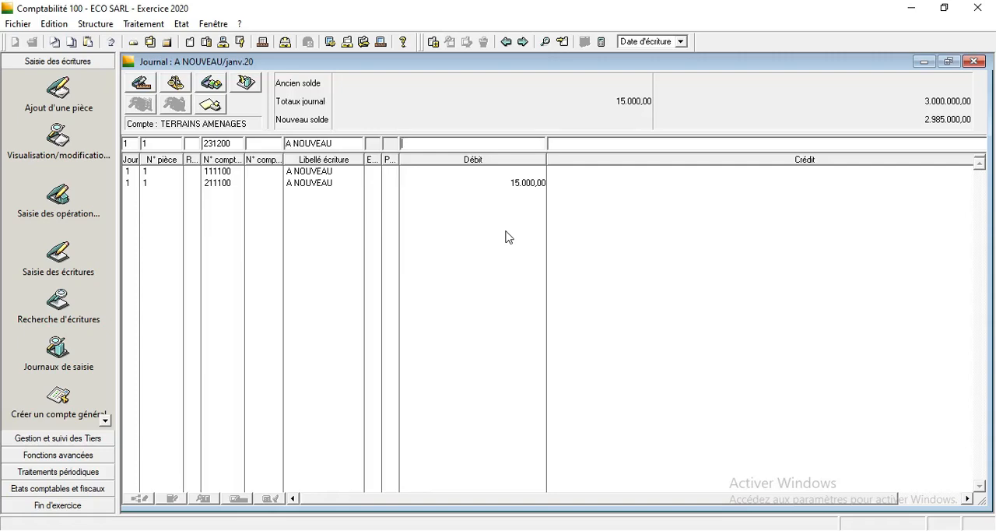
pyautogui.write('300.')
pyautogui.write('0000')
pyautogui.press('Return')
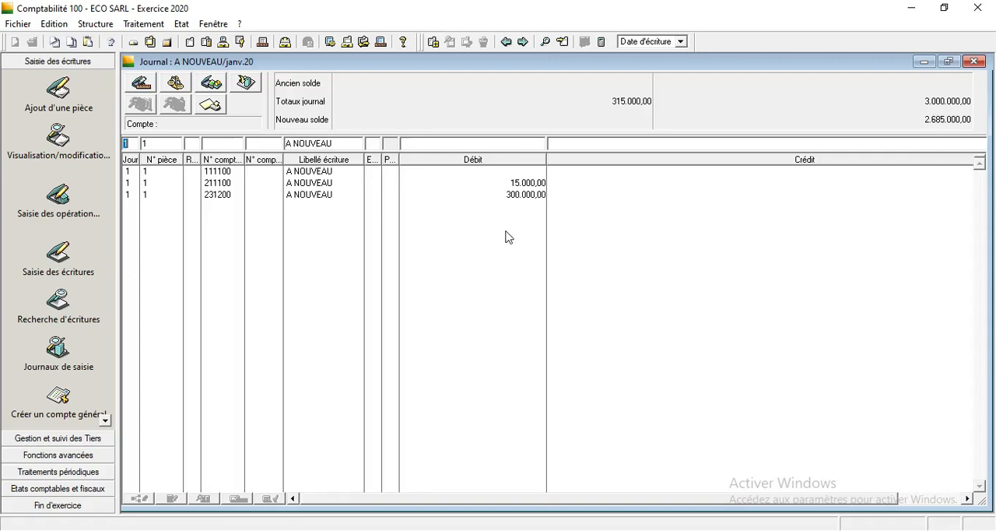
# Record a debit of 500.000 on account 232100 (Bâtiments) with the label A NOUVEAU.
pyautogui.press('Return')
pyautogui.write('2')
pyautogui.press('Return')
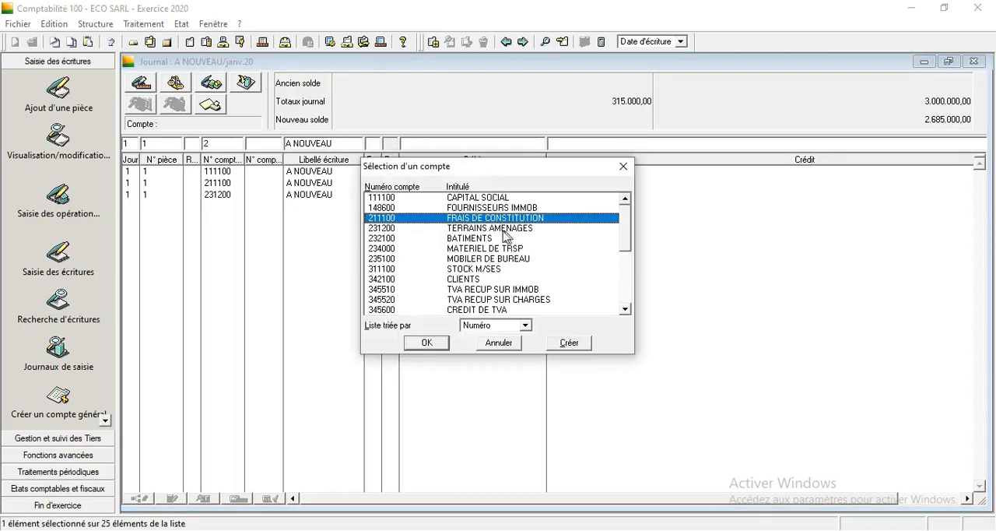
pyautogui.doubleClick(475, 238)
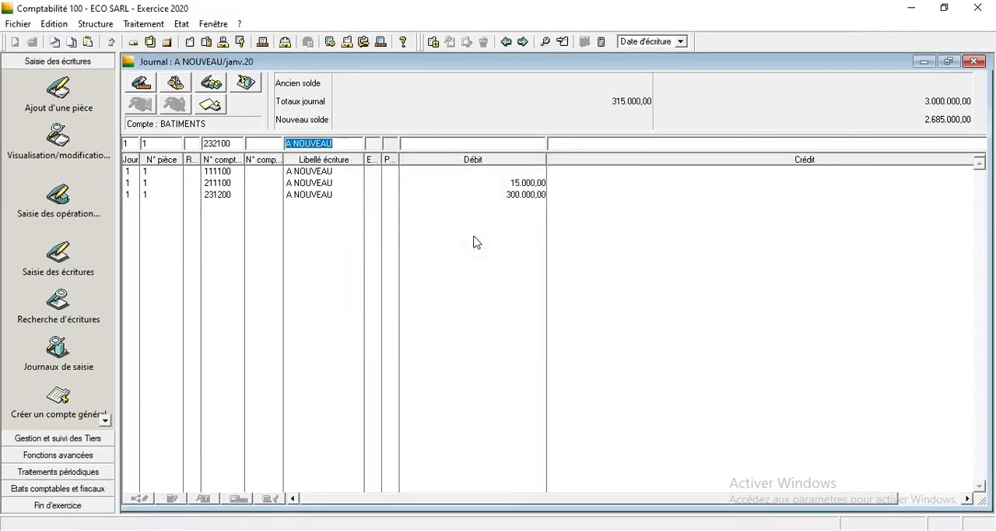
pyautogui.press('Tab')
pyautogui.write('50')
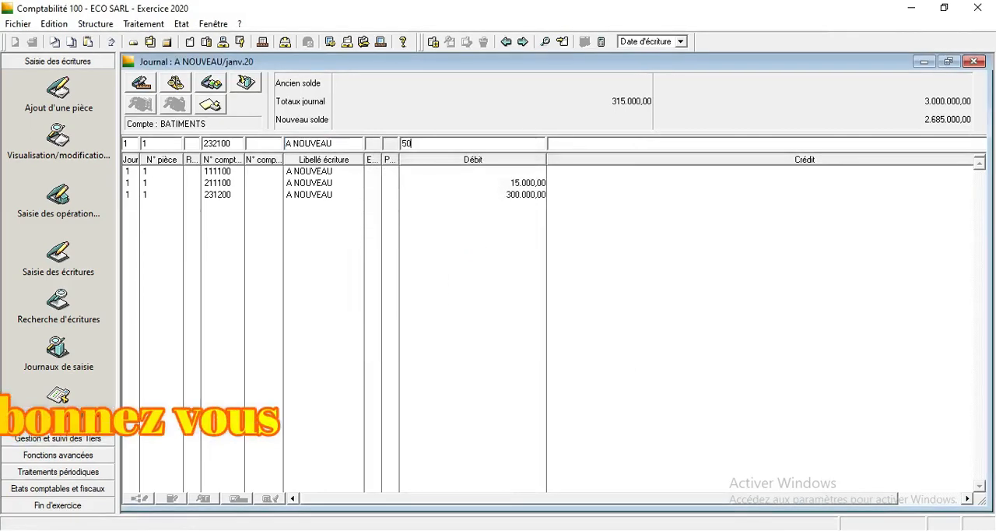
pyautogui.write('0.000')
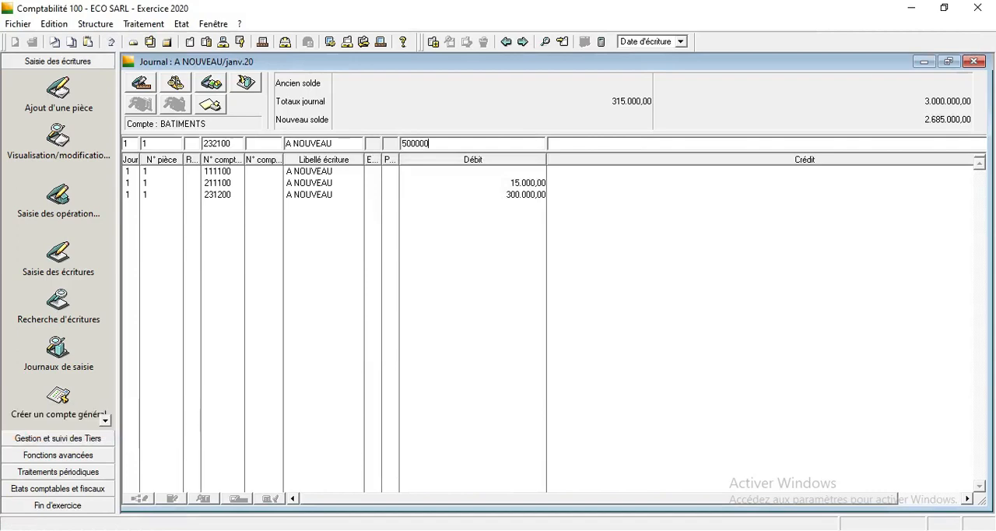
pyautogui.press('Return')
pyautogui.press('Tab')
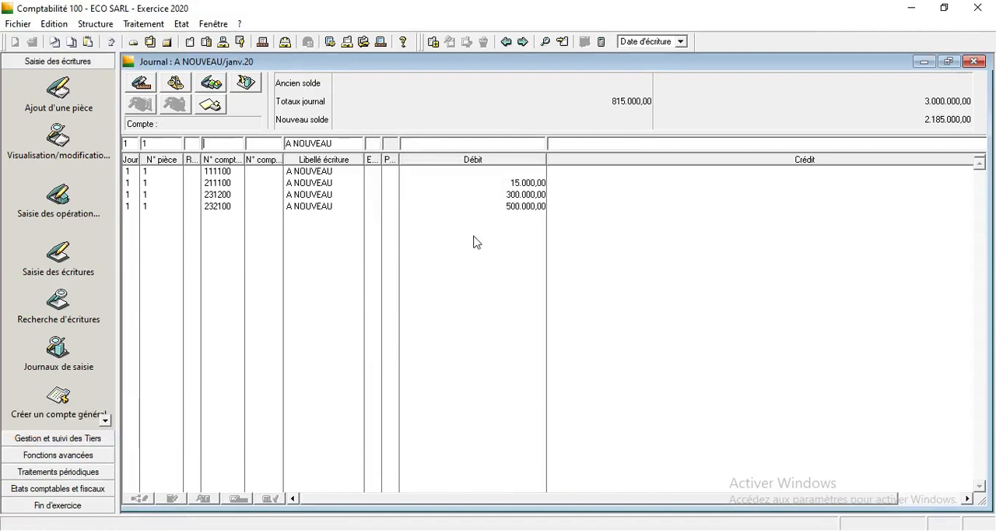
# Record a debit of 300.000 on account 234000 (MATERIEL DE TRSP) with the label A NOUVEAU.
pyautogui.write('2')
pyautogui.press('Tab')
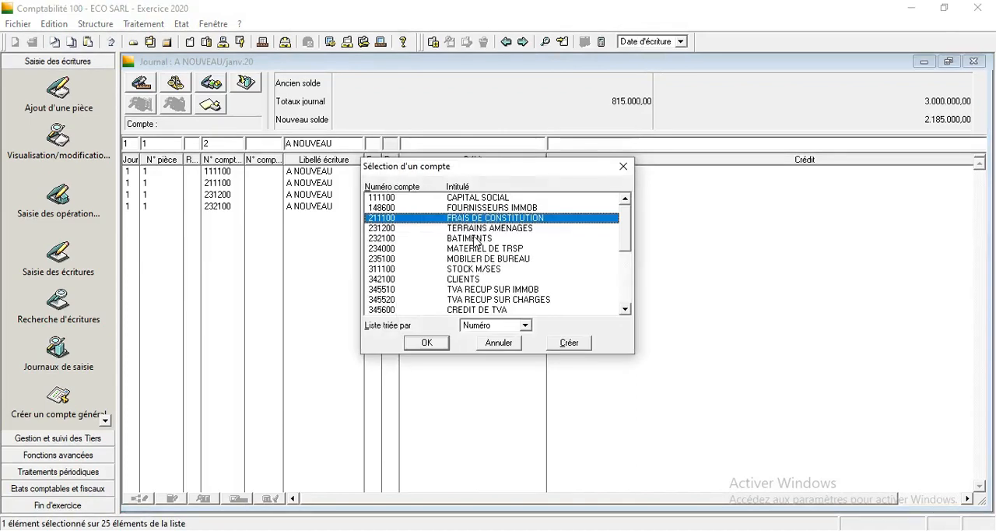
pyautogui.doubleClick(478, 248)
pyautogui.press('Tab')
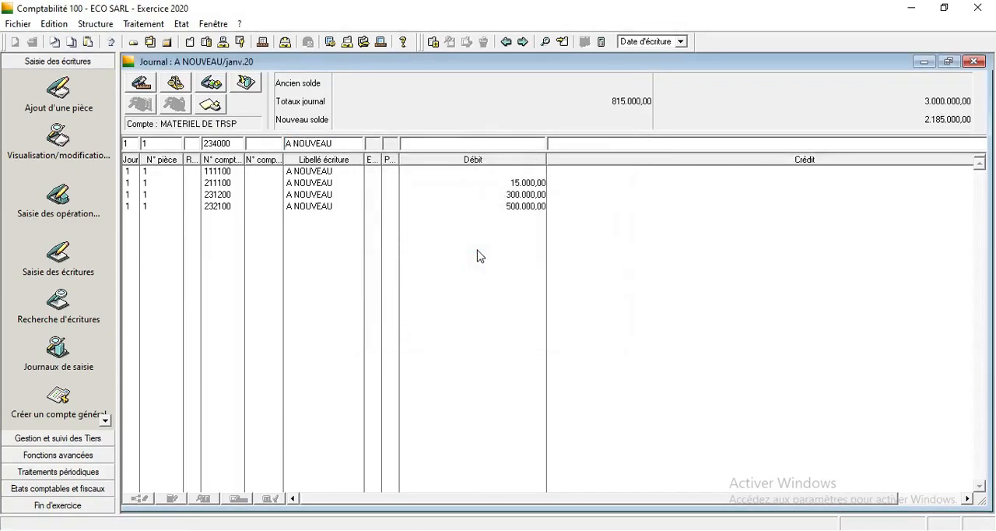
pyautogui.write('300.000')
pyautogui.press('Return')
# Record a debit of 150.000 on account 235100 (MOBILER DE BUREAU) with the label A NOUVEAU.
pyautogui.press('Tab')
pyautogui.press('Tab')
pyautogui.press('Tab')
pyautogui.write('2')
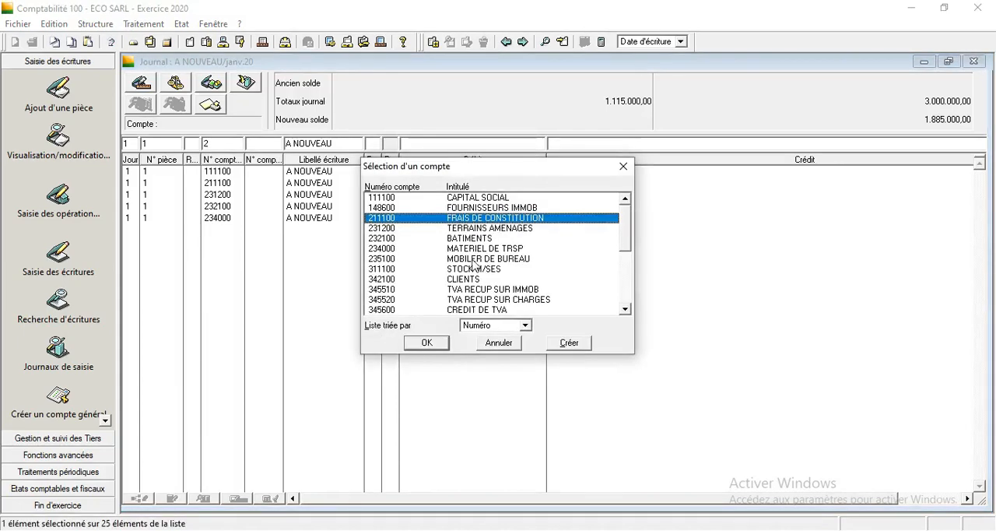
pyautogui.doubleClick(471, 259)
pyautogui.press('Tab')
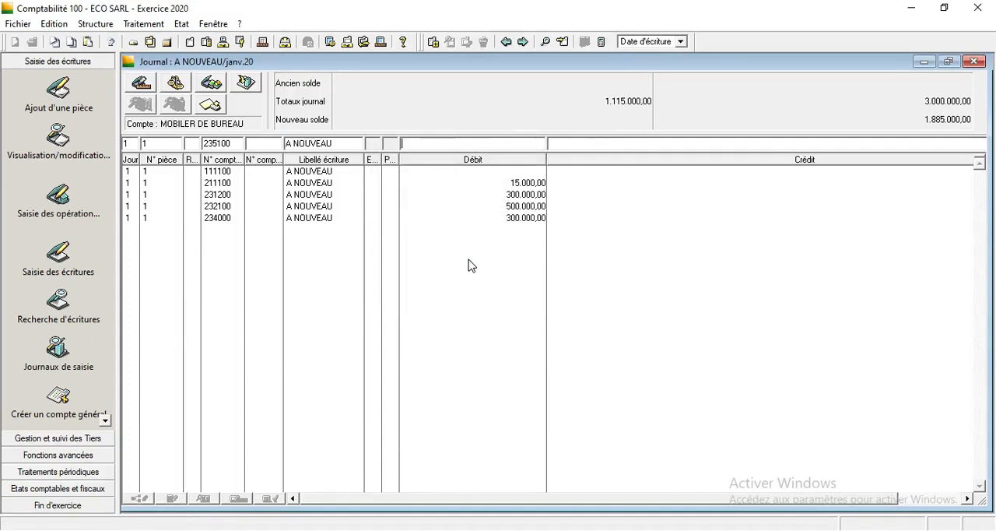
pyautogui.write('150000')
pyautogui.press('Return')
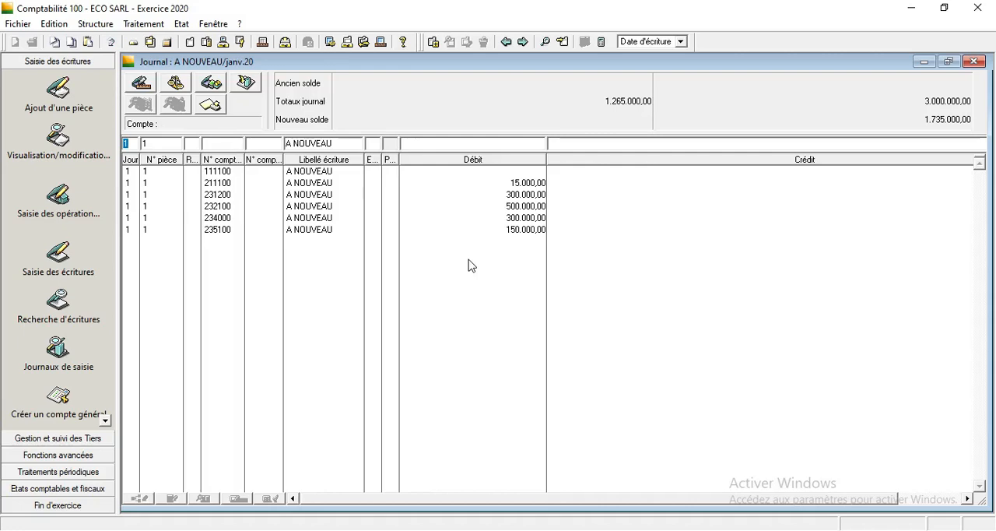
# Record a debit of 100.000 on account 311100 (STOCK M/SES) with the label A NOUVEAU.
pyautogui.press('Return')
pyautogui.write('2')
pyautogui.press('Return')
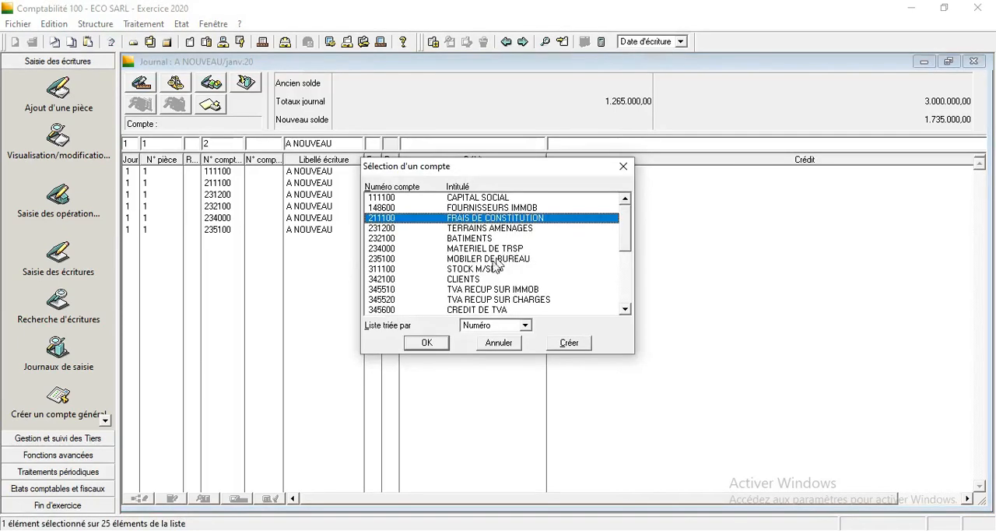
pyautogui.click(480, 269)
pyautogui.press('Return')
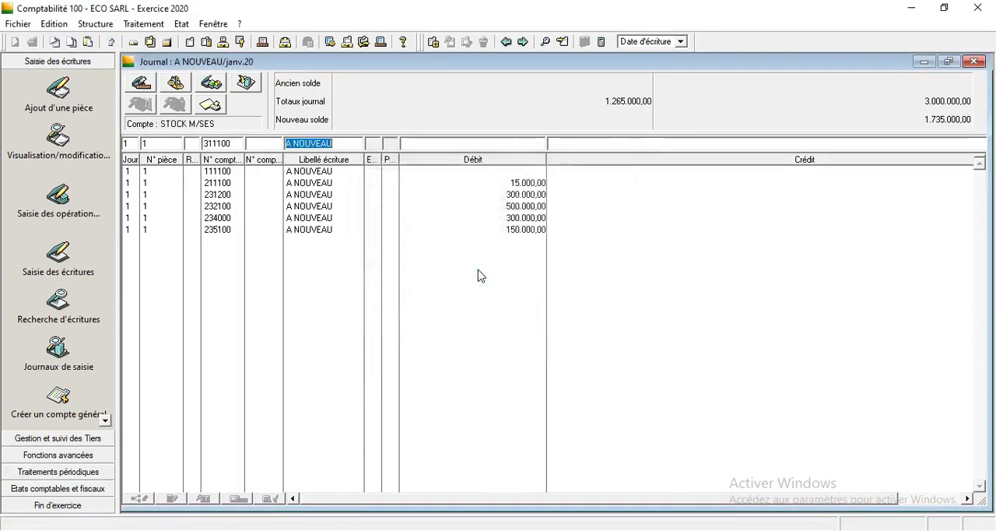
pyautogui.press('Return')
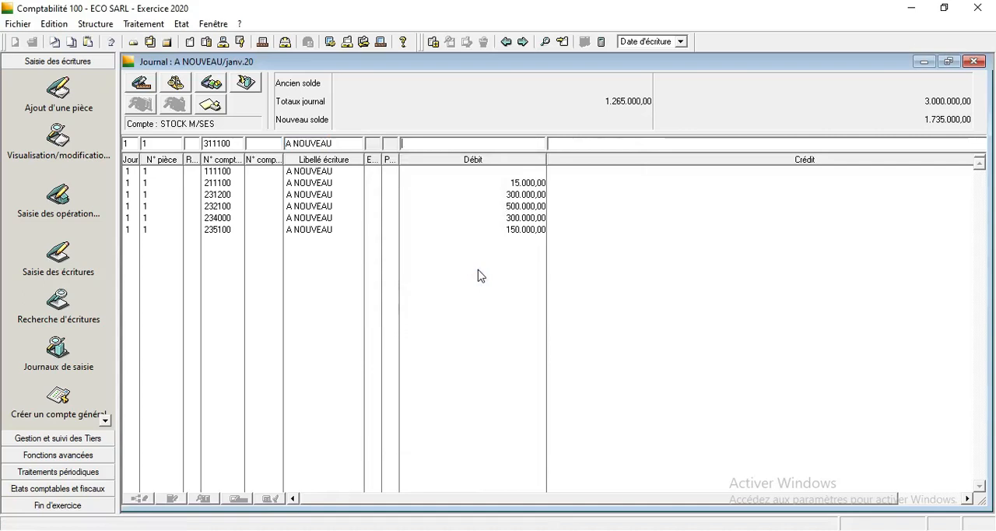
pyautogui.write('100.')
pyautogui.write('00000')
pyautogui.press('Return')
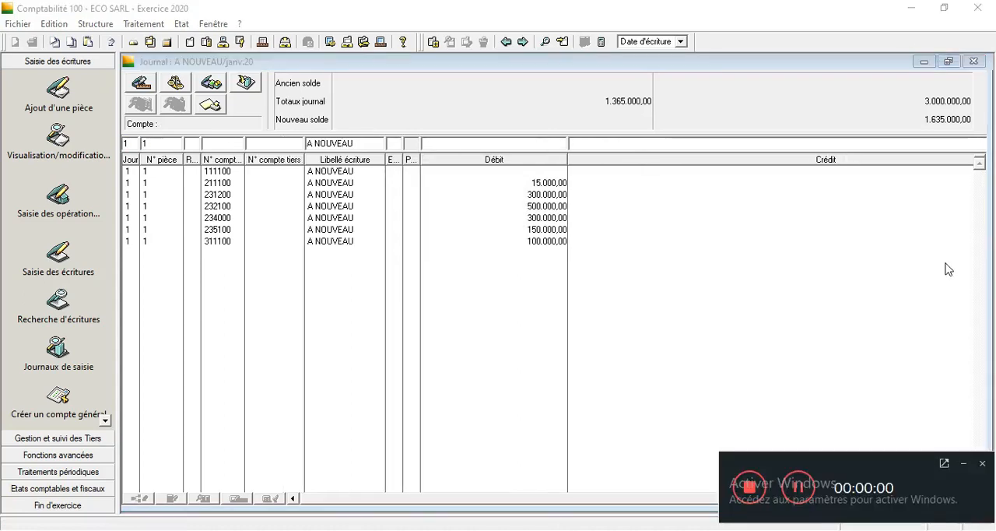
# Record a debit of 1.000.000 on account 514100 (BANQUE) with the label A NOUVEAU.
pyautogui.click(968, 465)
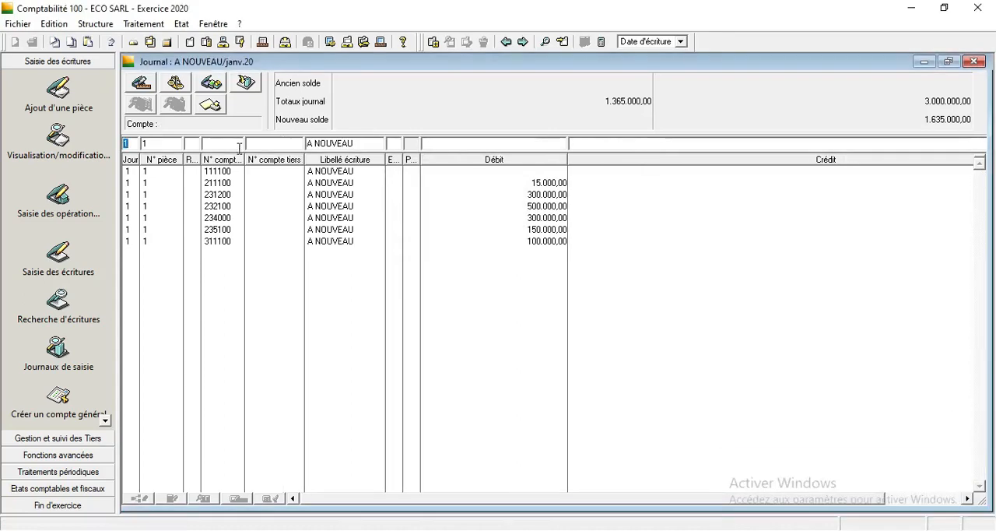
pyautogui.press('Tab')
pyautogui.press('Tab')
pyautogui.press('Tab')
pyautogui.write('3')
pyautogui.press('Tab')
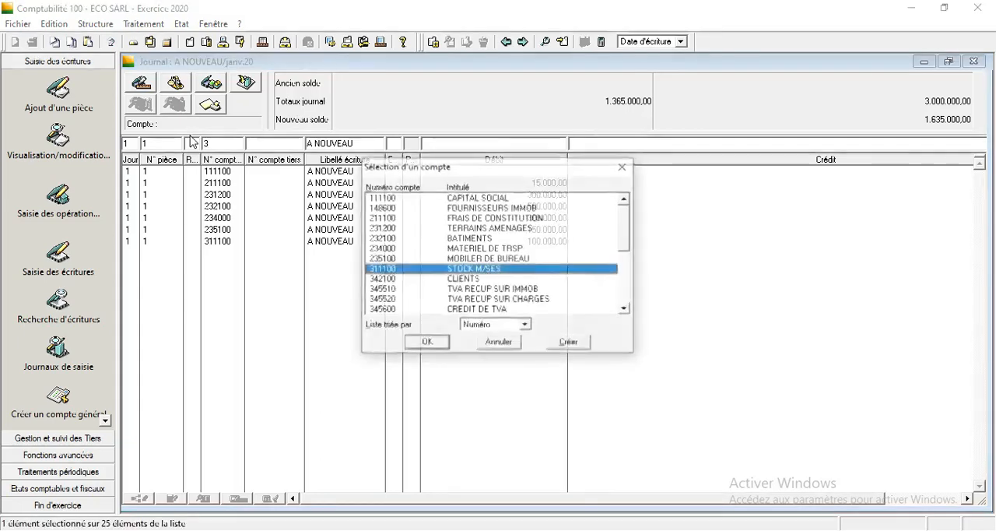
pyautogui.moveTo(621, 235); pyautogui.dragTo(625, 272)
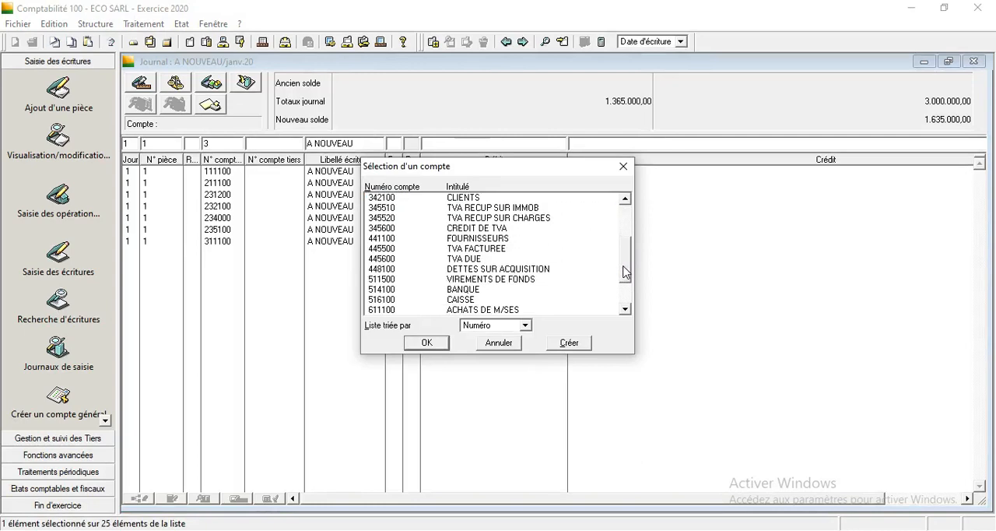
pyautogui.click(474, 290)
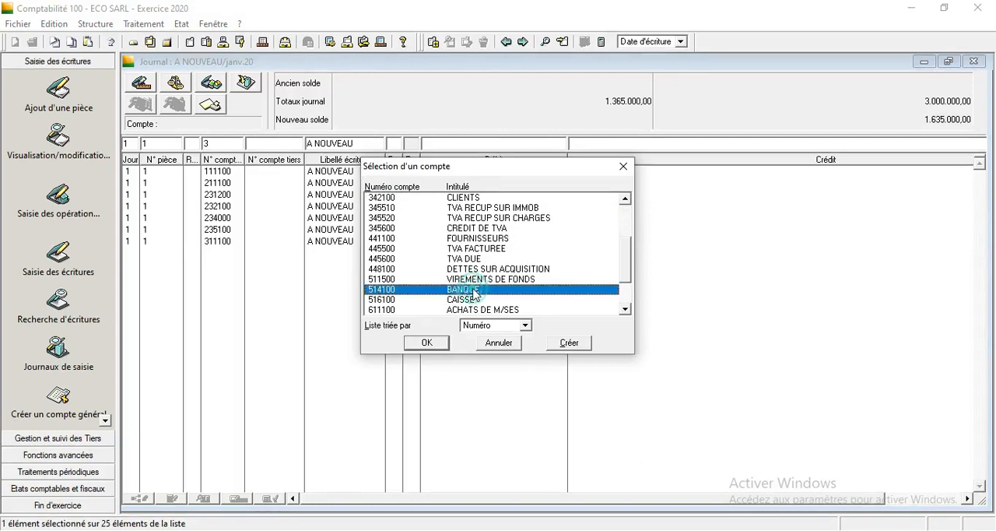
pyautogui.doubleClick(474, 291)
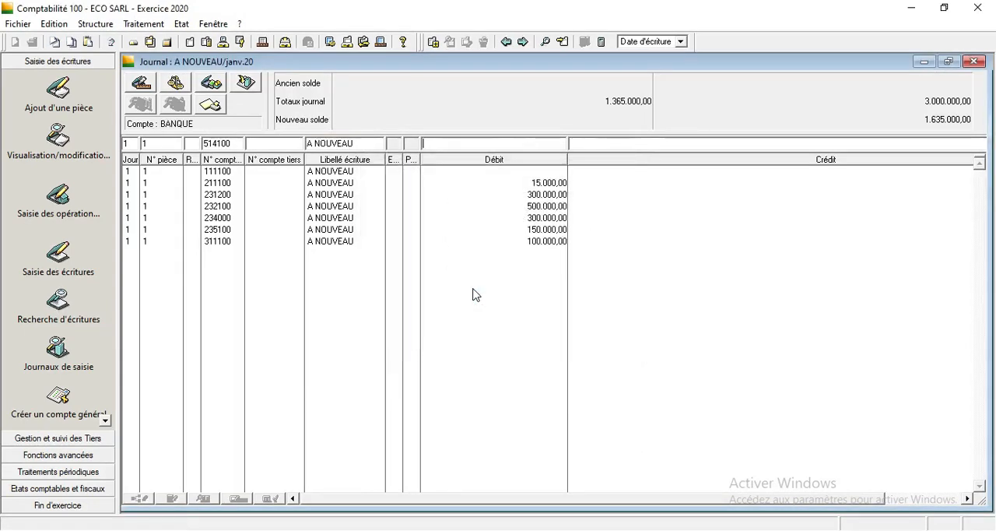
pyautogui.write('1000000')
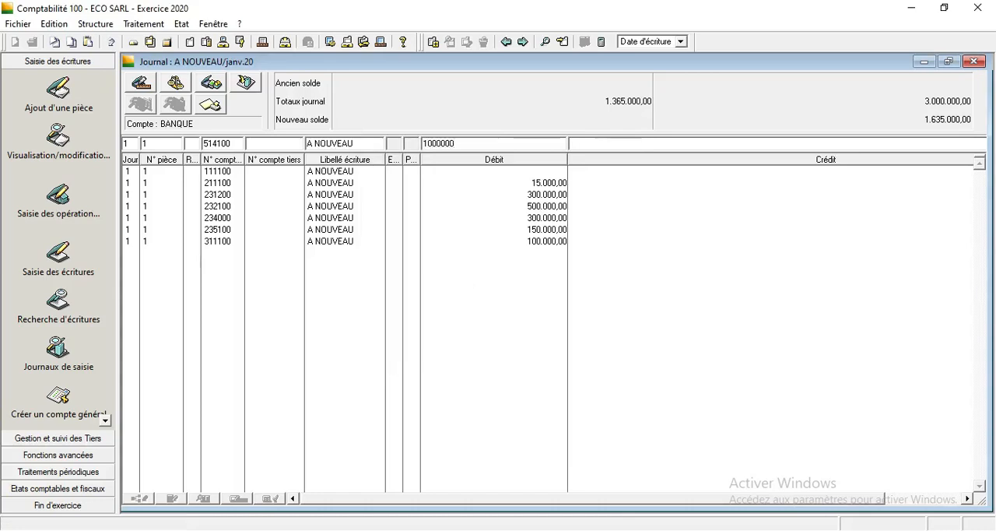
pyautogui.press('Return')
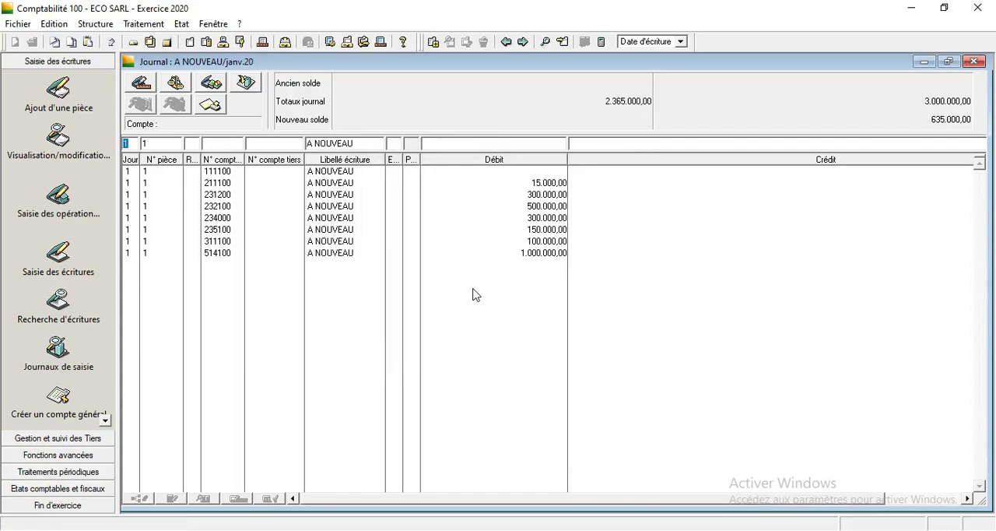
# Record a debit of 20.000 on account 516100 (CAISSE) with the label A NOUVEAU.
pyautogui.press('Return')
pyautogui.write('51')
pyautogui.press('Return')
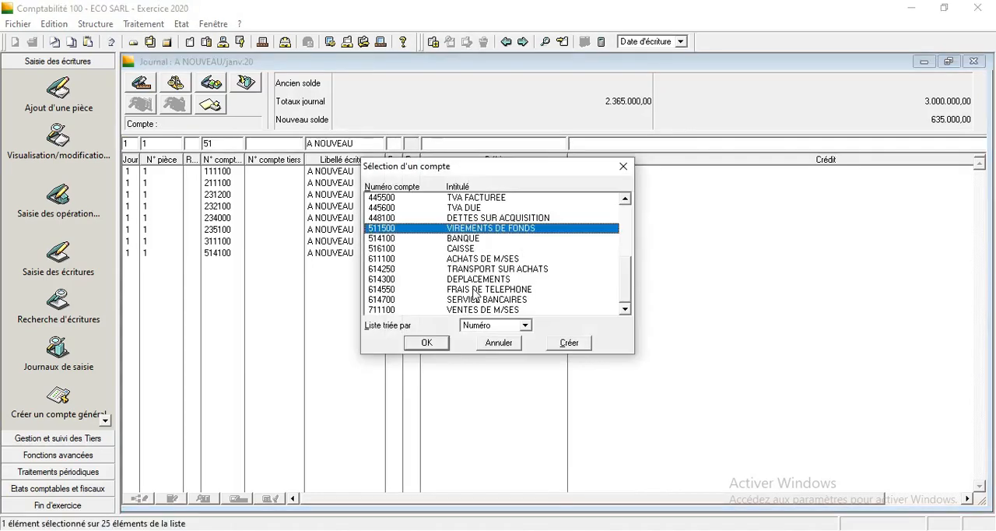
pyautogui.click(467, 248)
pyautogui.doubleClick(468, 249)
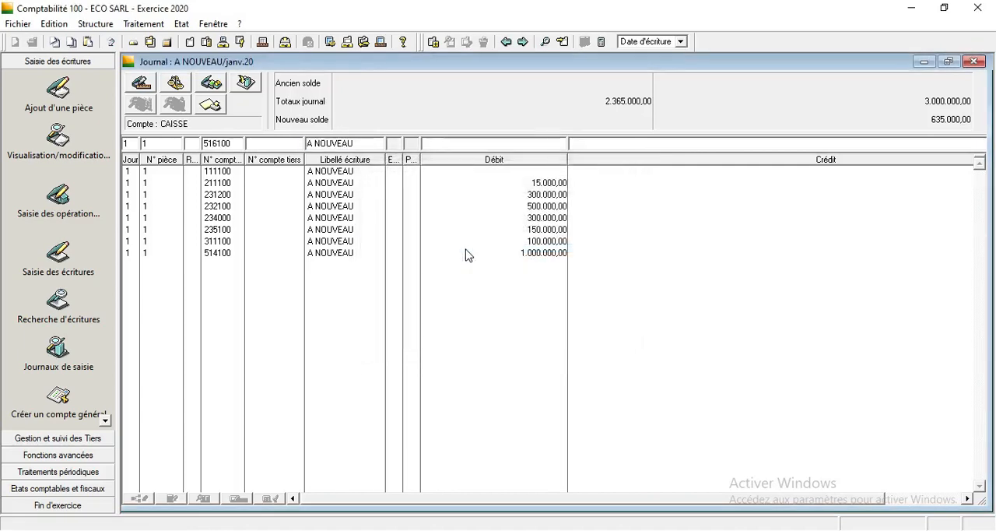
pyautogui.write('2')
pyautogui.write('0.')
pyautogui.write('000')
pyautogui.press('Return')
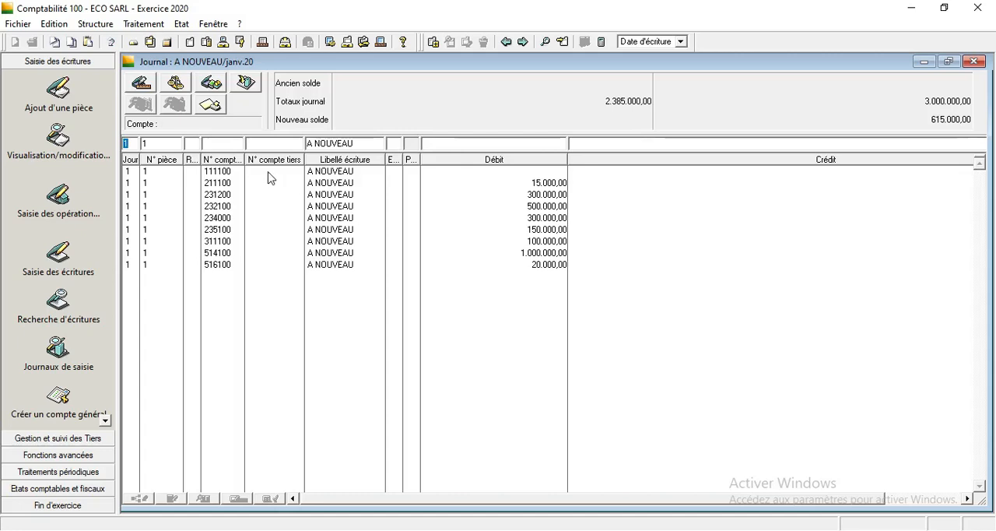
# Set the debit of the existing 231200 (TERRAINS AMENAGES) line to 800.000.
pyautogui.press('Return')
pyautogui.press('Return')
pyautogui.click(539, 195)
pyautogui.doubleClick(539, 199)
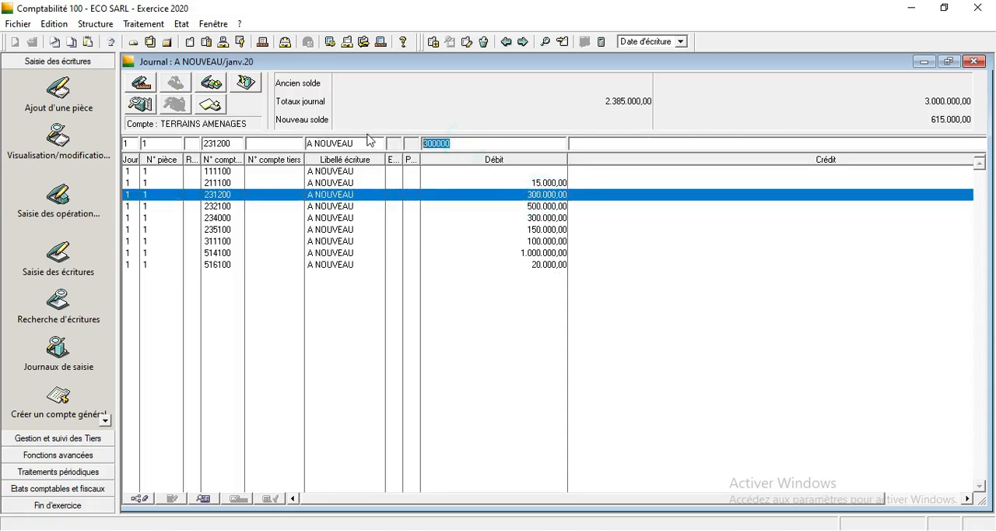
pyautogui.write('8')
pyautogui.write('00.000')
pyautogui.press('Return')
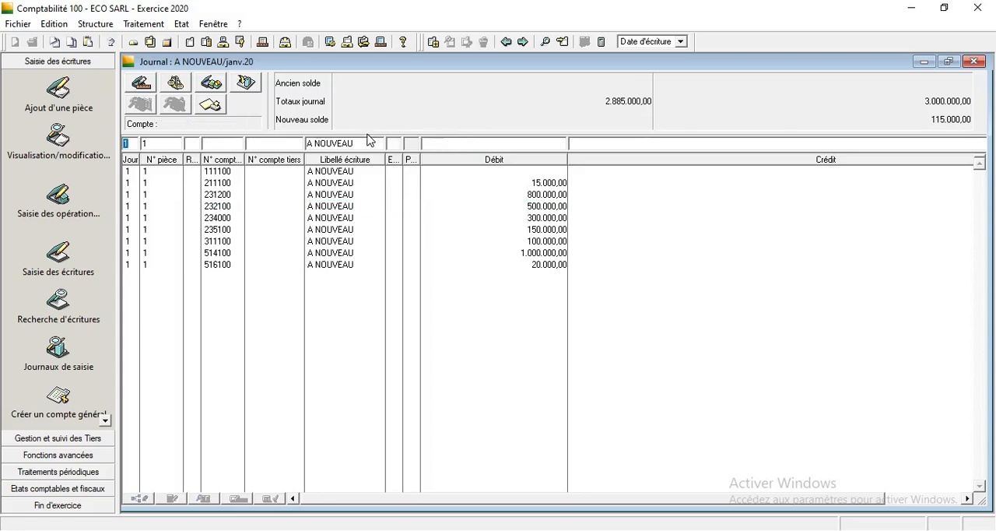
# Set the debit of the existing 232100 (BATIMENTS) line to 615.000.
pyautogui.doubleClick(544, 207)
pyautogui.click(464, 144)
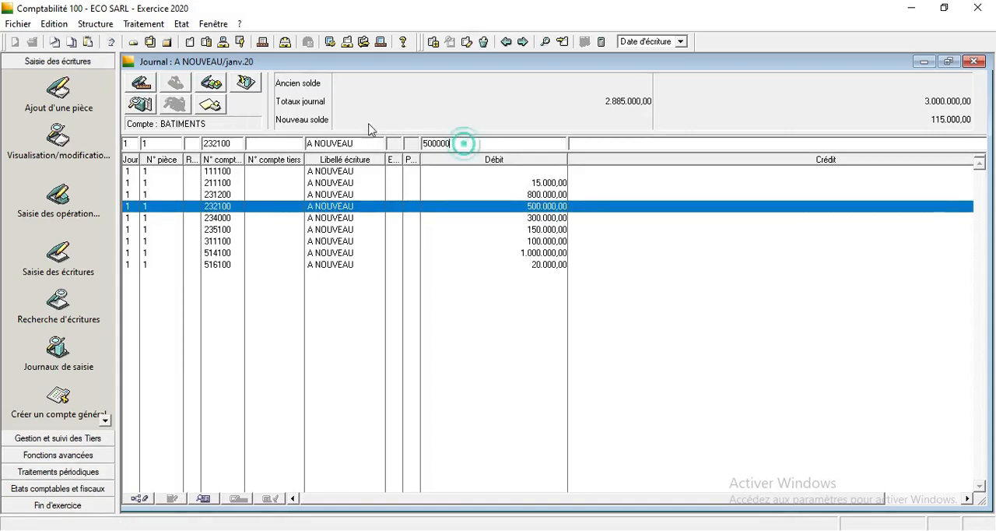
pyautogui.moveTo(469, 144); pyautogui.dragTo(399, 143)
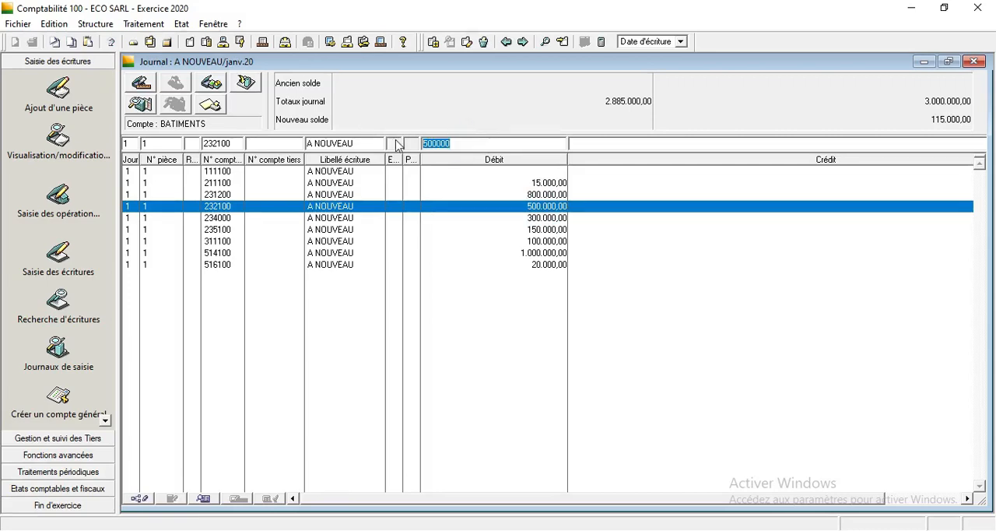
pyautogui.write('6')
pyautogui.press('Return')
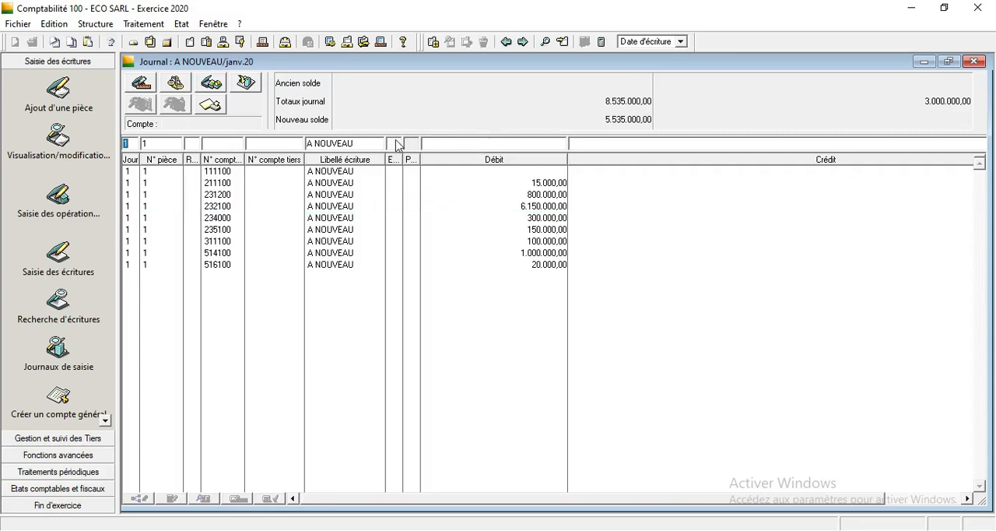
pyautogui.click(560, 206)
pyautogui.moveTo(455, 143); pyautogui.dragTo(446, 144)
pyautogui.press('BackSpace')
pyautogui.press('Return')
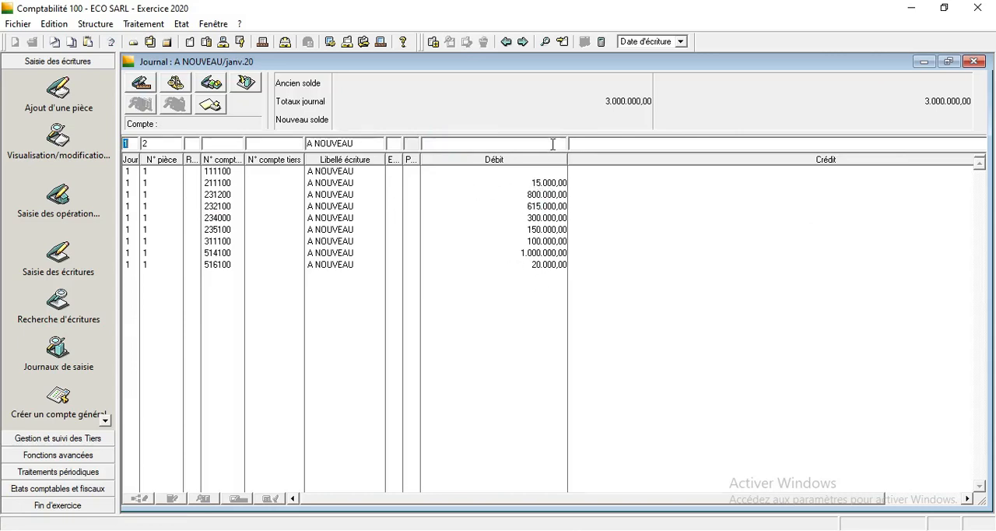
# Review the recorded debit lines one by one from account 211100 to 516100, and the credit line of account 111100.
pyautogui.click(209, 189)
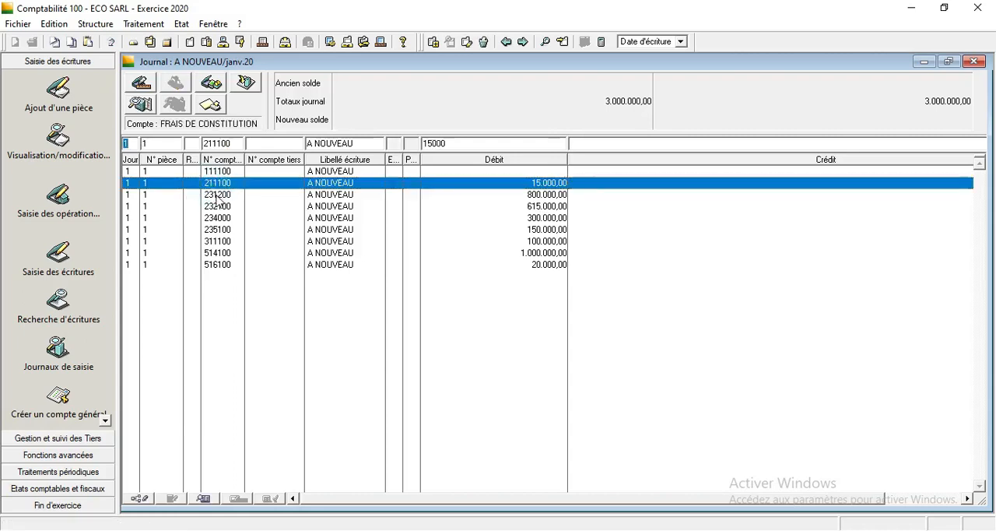
pyautogui.click(216, 196)
pyautogui.click(220, 206)
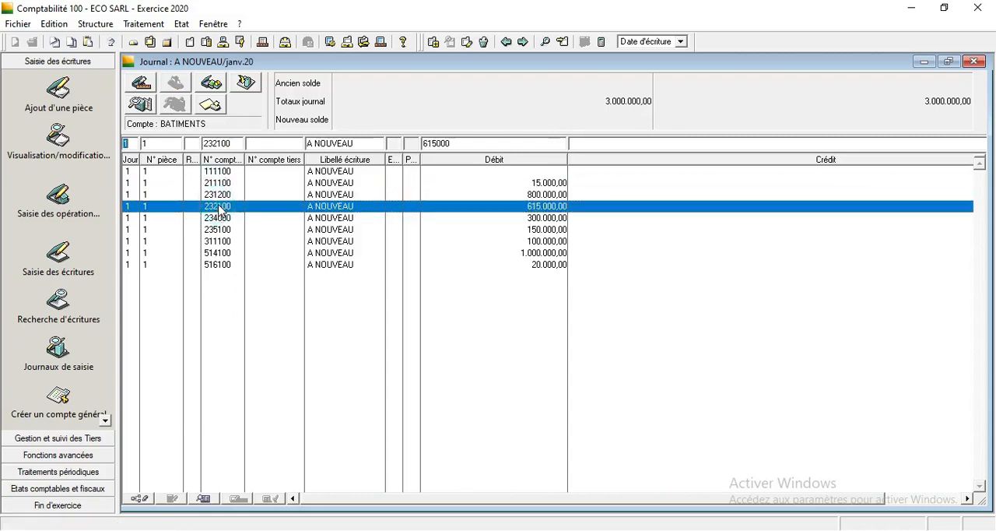
pyautogui.click(223, 219)
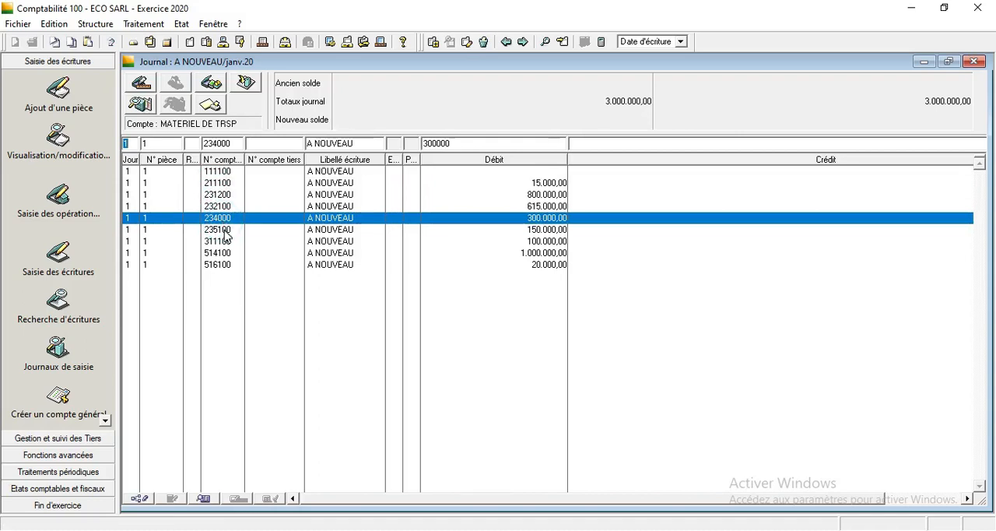
pyautogui.click(225, 231)
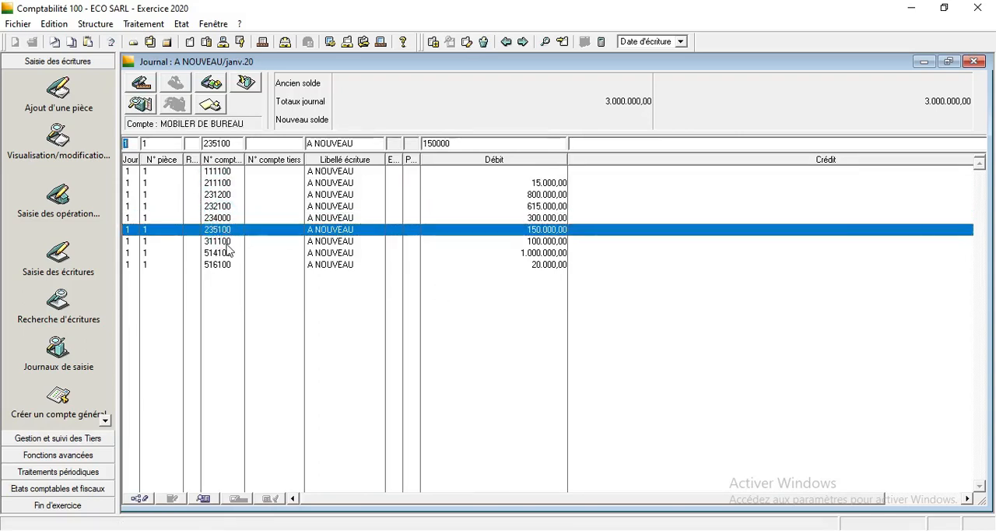
pyautogui.click(226, 243)
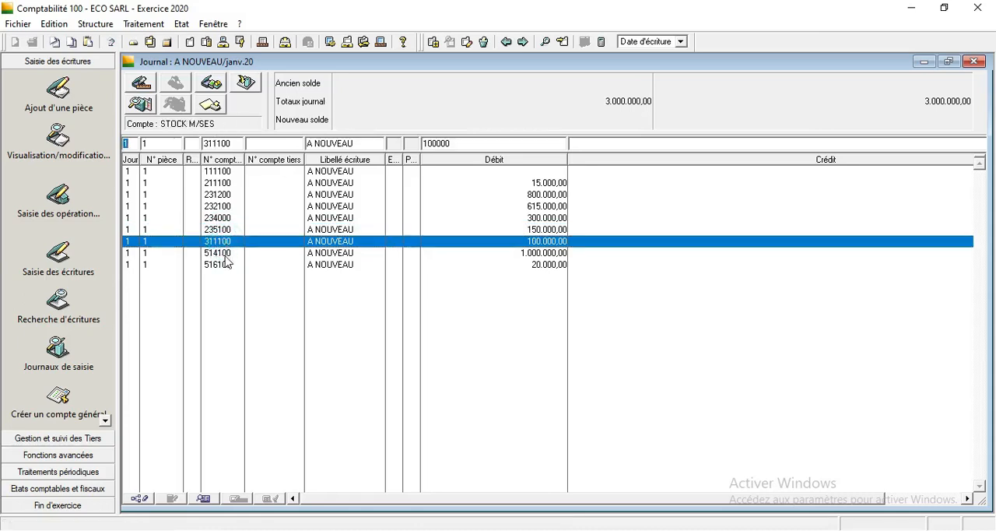
pyautogui.click(225, 255)
pyautogui.click(226, 265)
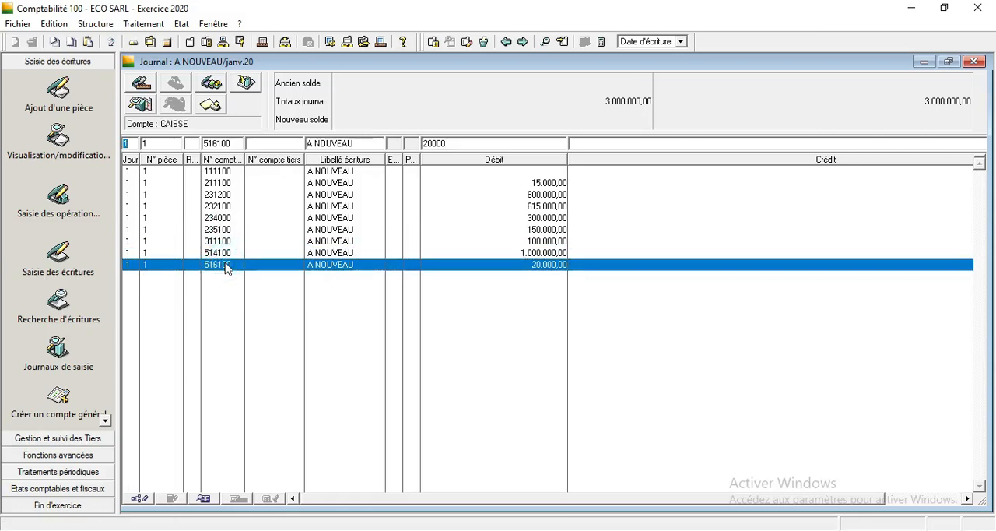
pyautogui.click(622, 175)
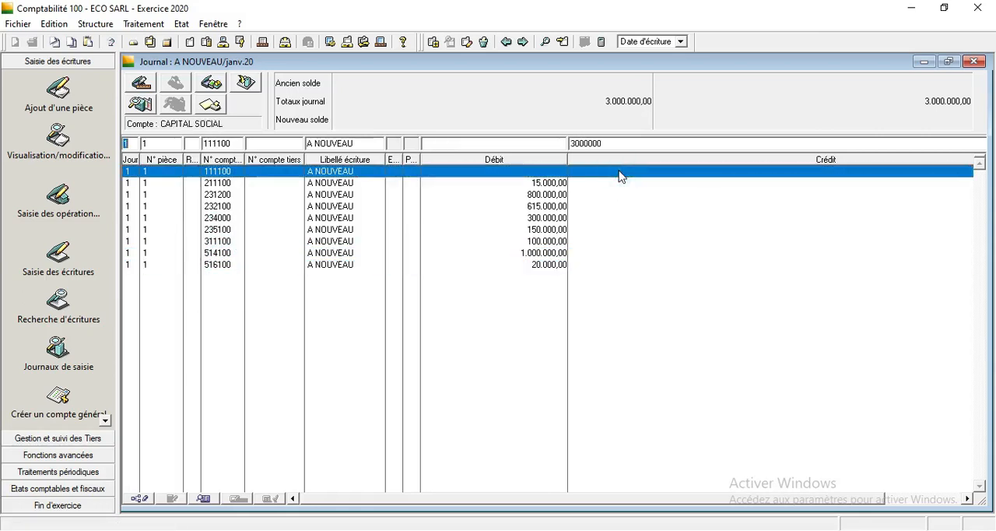